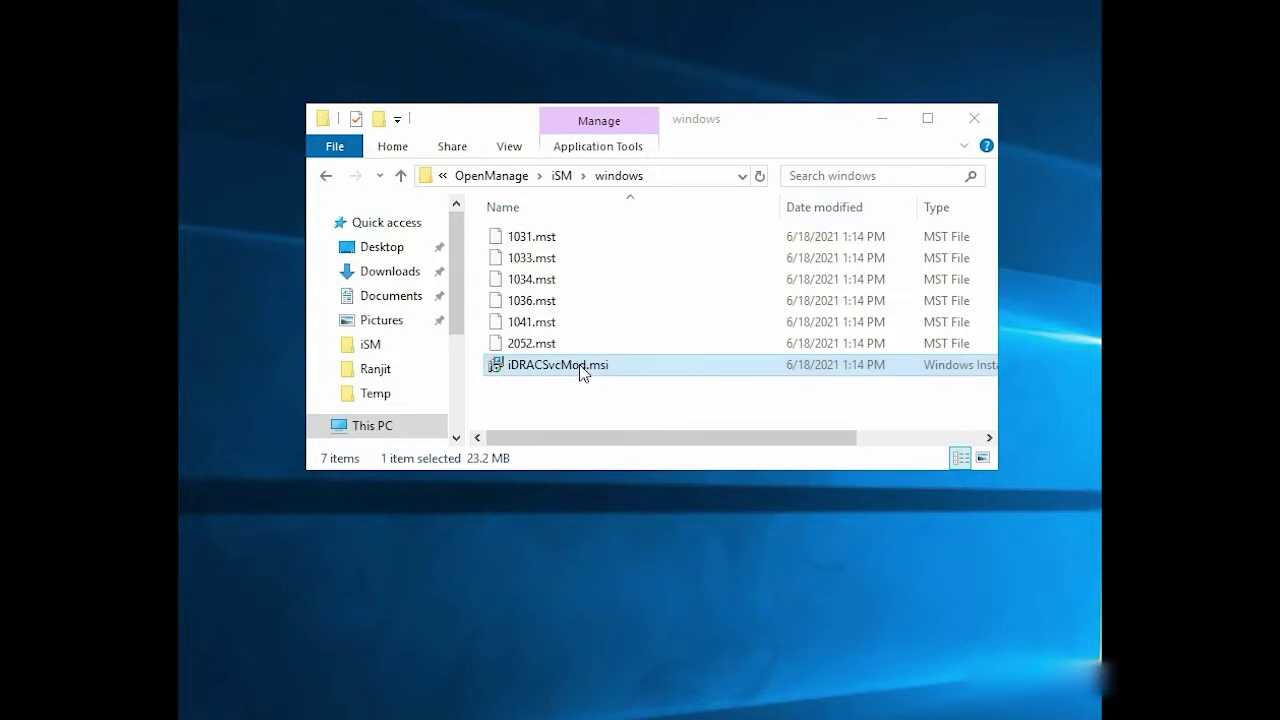
# Launch the iDRACSvcMod.msi installer and accept the licence agreement.
pyautogui.doubleClick(579, 364)
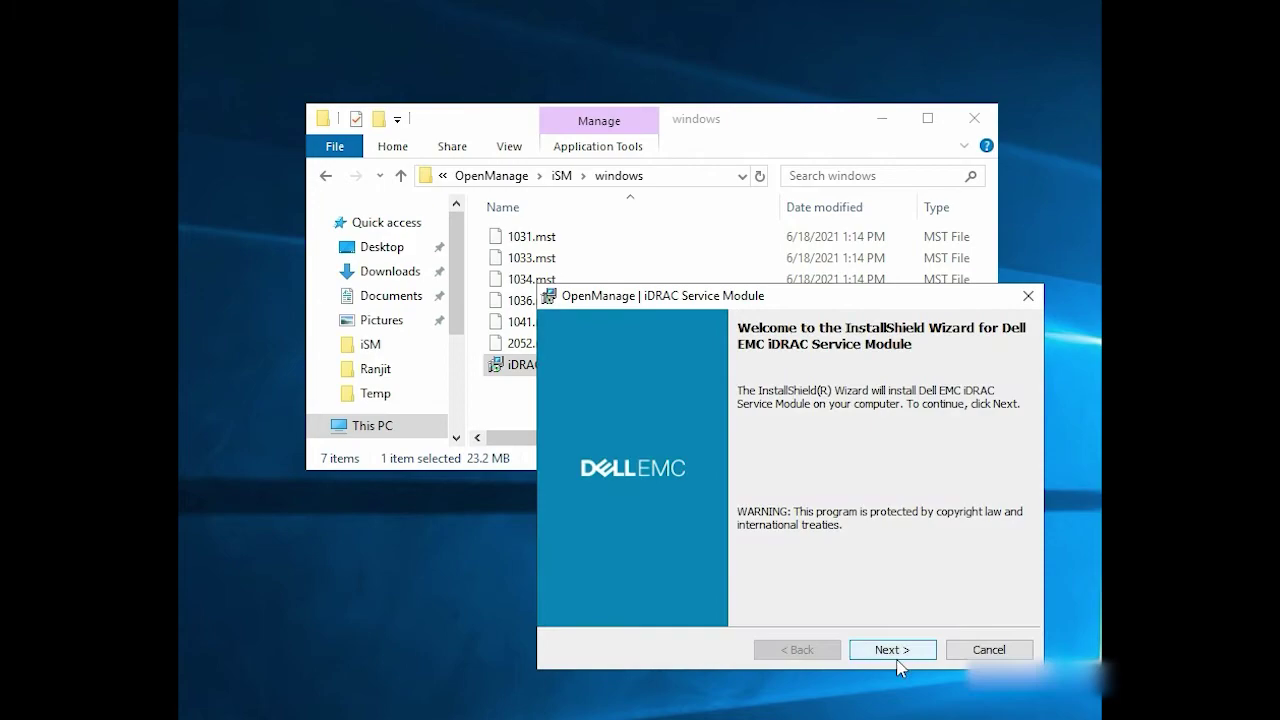
pyautogui.click(895, 650)
pyautogui.moveTo(1018, 413); pyautogui.dragTo(1013, 532)
pyautogui.click(562, 580)
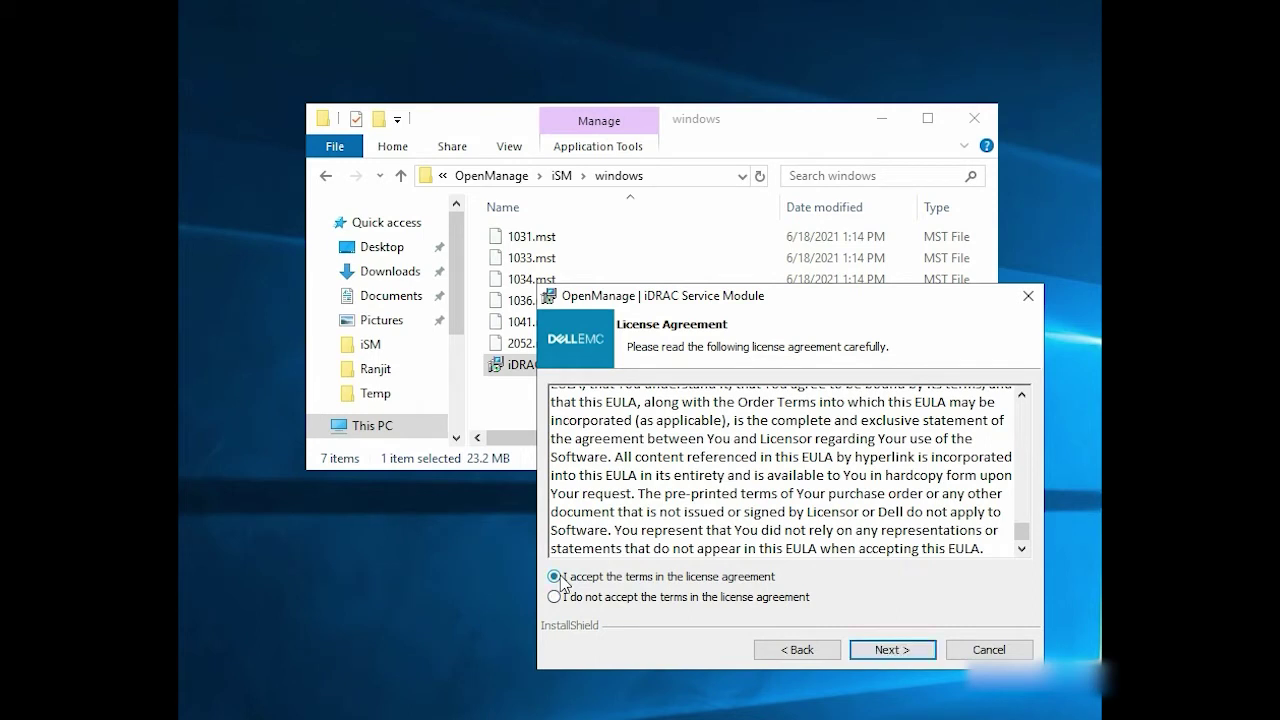
pyautogui.click(880, 652)
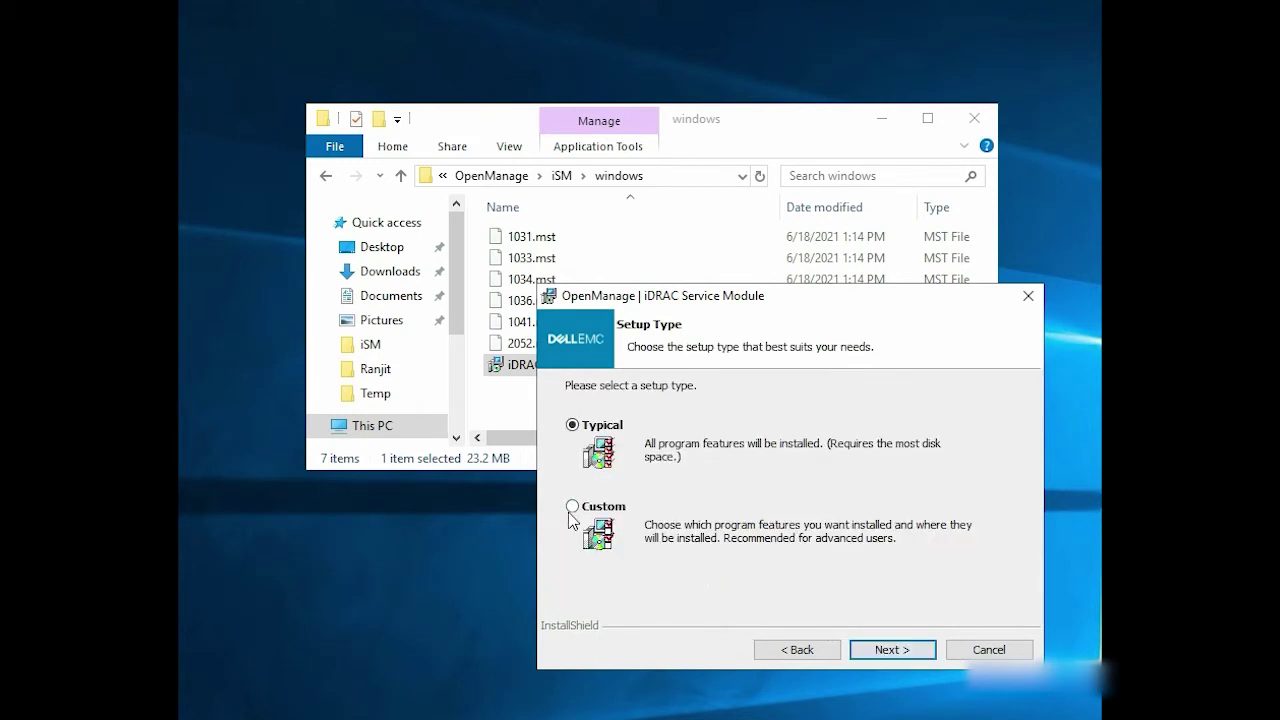
# Choose Custom setup and set SNMP OMSA Traps to be enabled on the local machine.
pyautogui.click(572, 506)
pyautogui.click(878, 652)
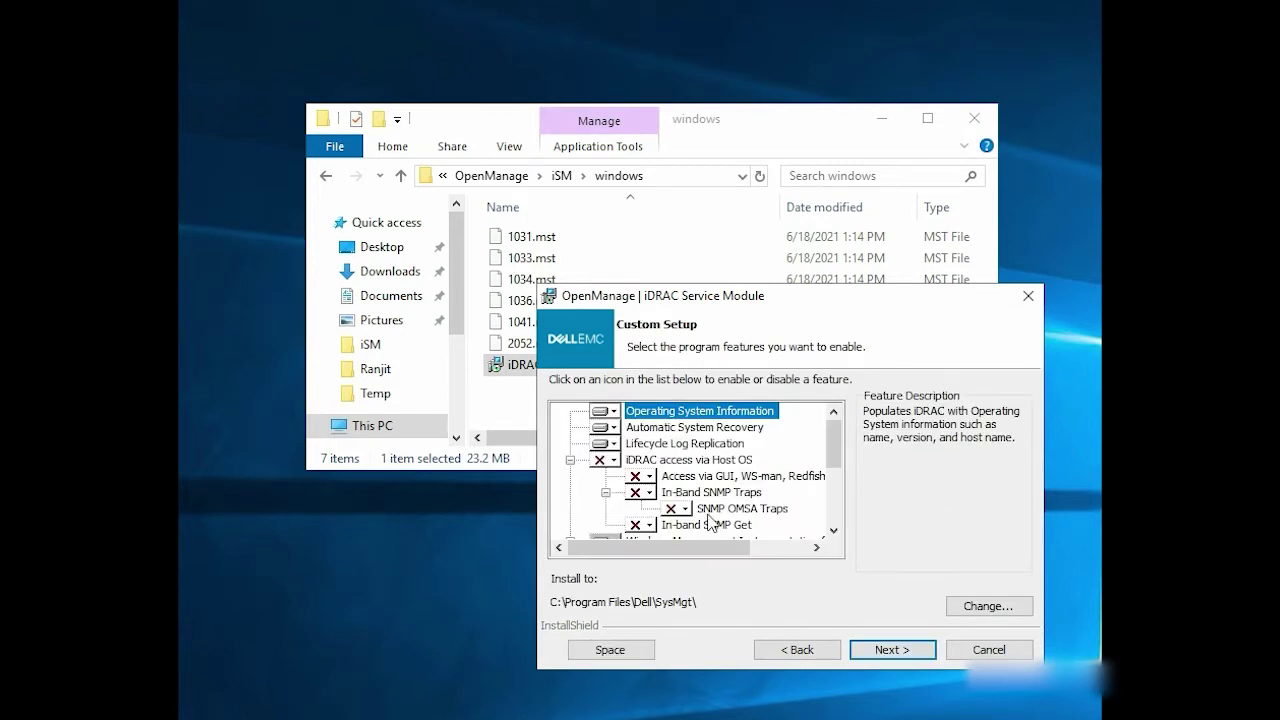
pyautogui.click(702, 512)
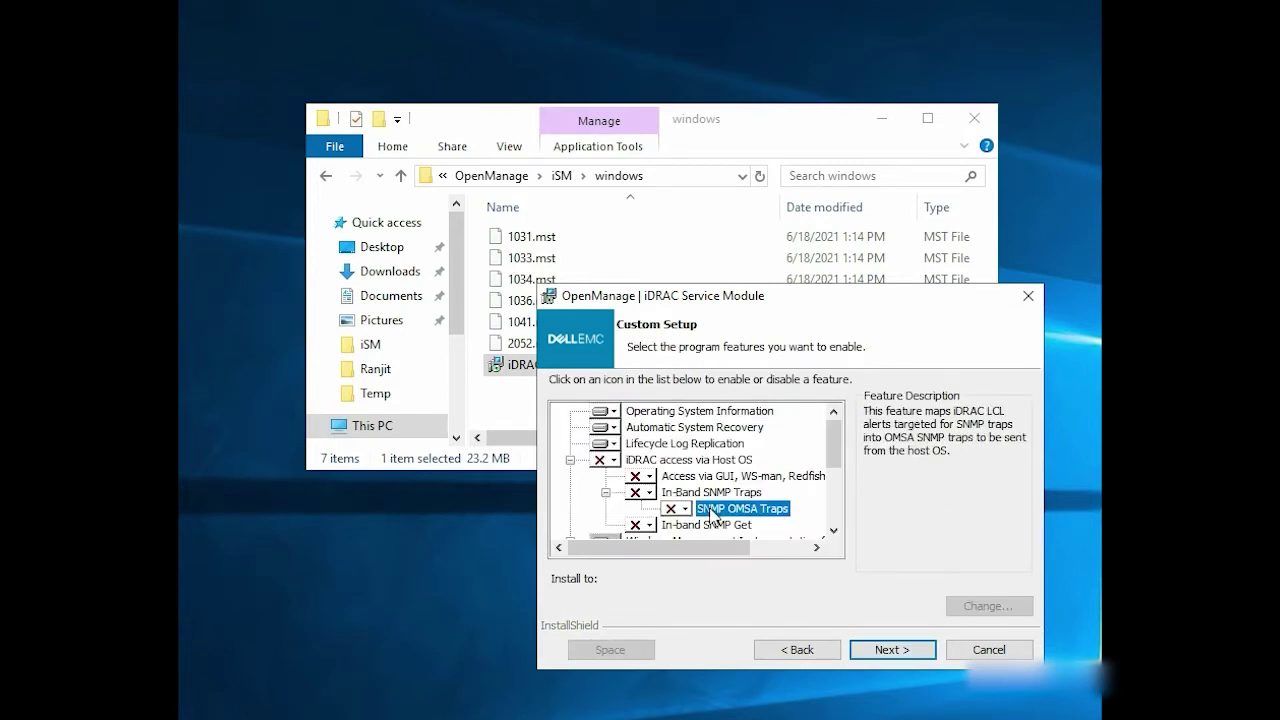
pyautogui.click(678, 510)
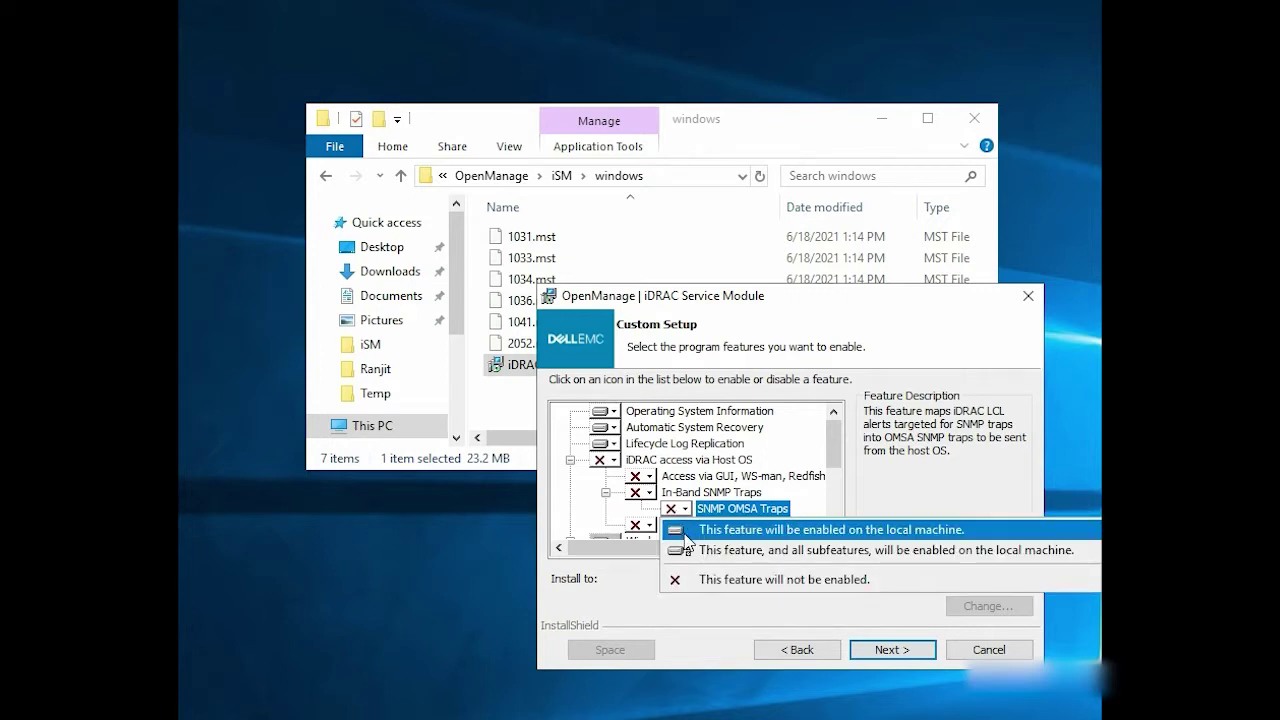
pyautogui.click(686, 532)
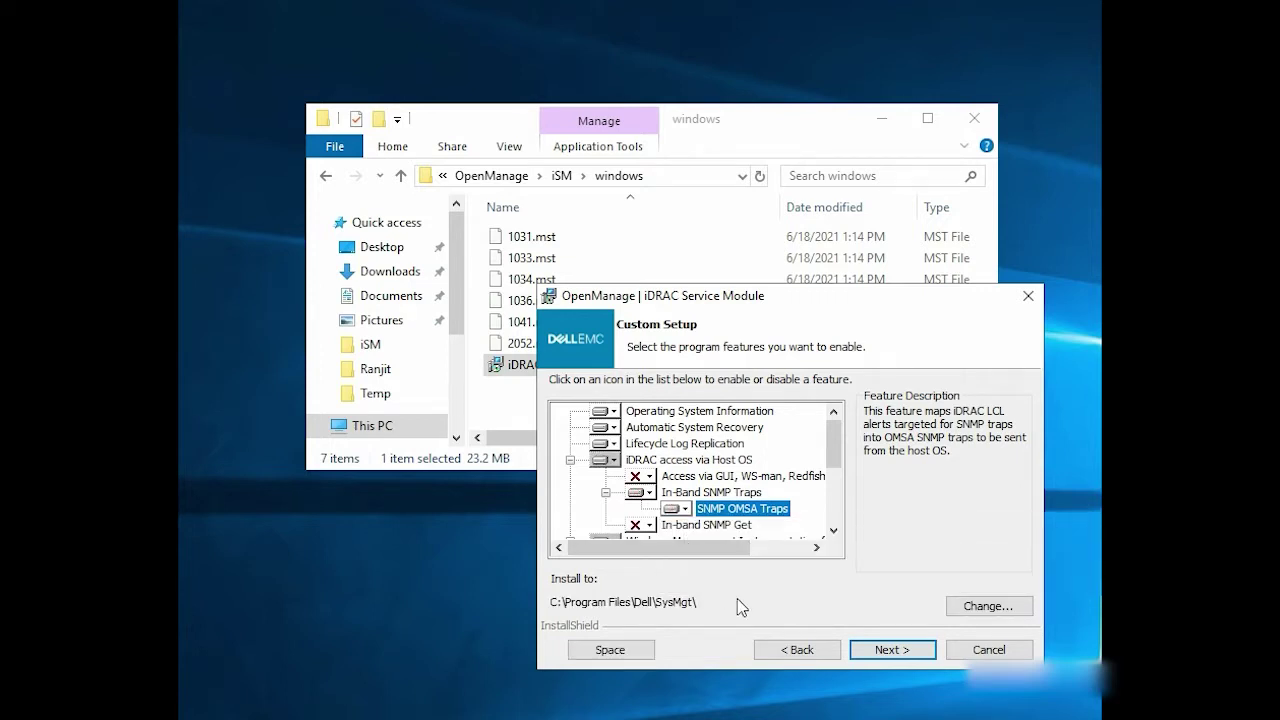
# Keep the default Lifecycle Log Replication and Single Sign-on options, install, and finish the wizard.
pyautogui.click(893, 652)
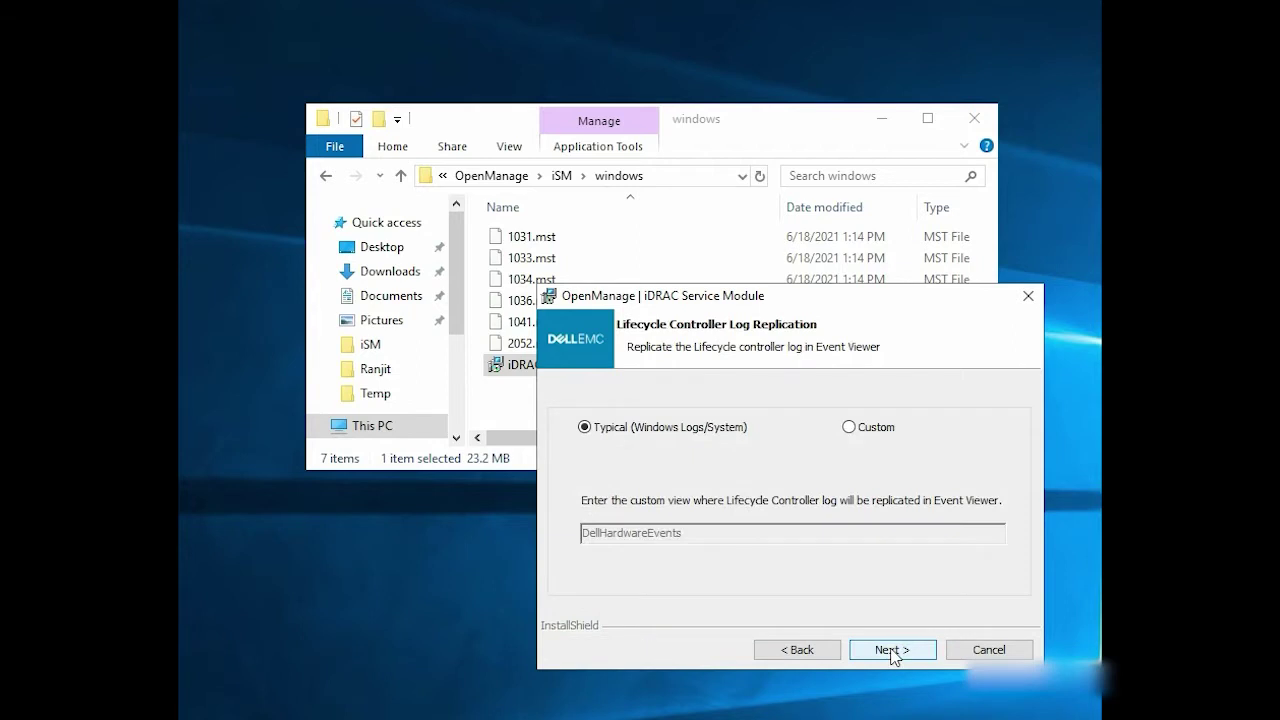
pyautogui.click(892, 651)
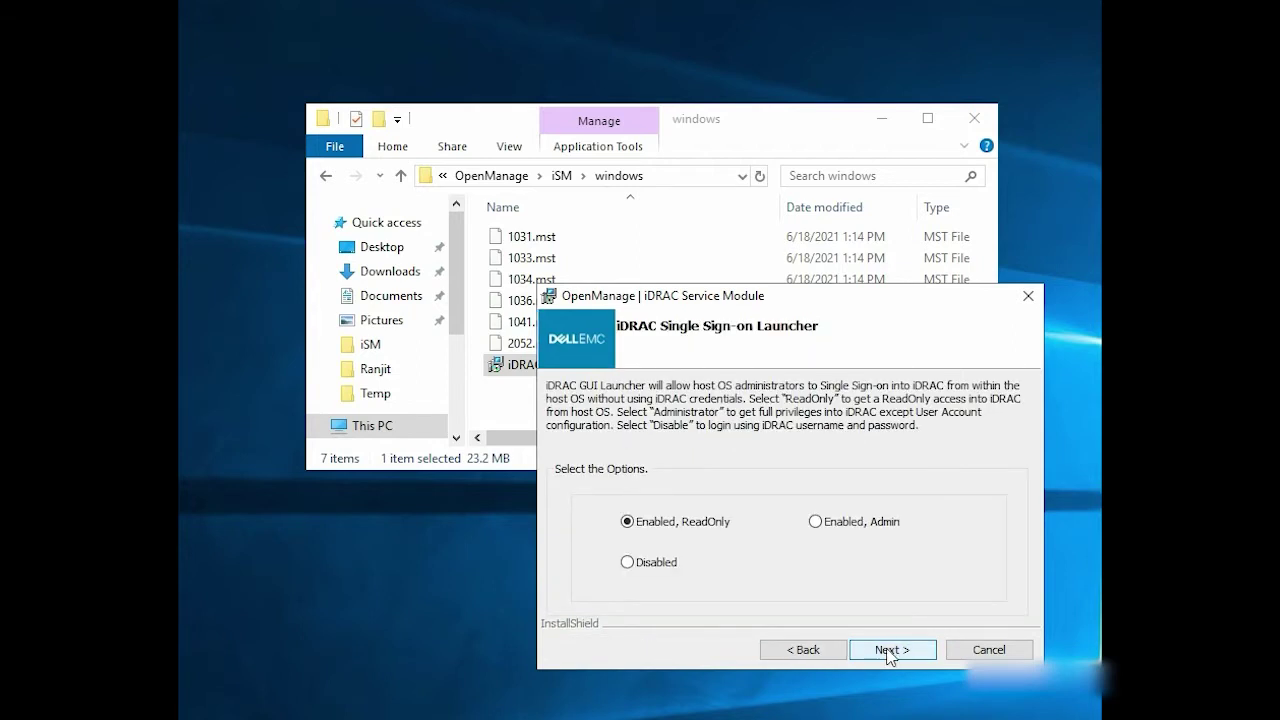
pyautogui.click(888, 652)
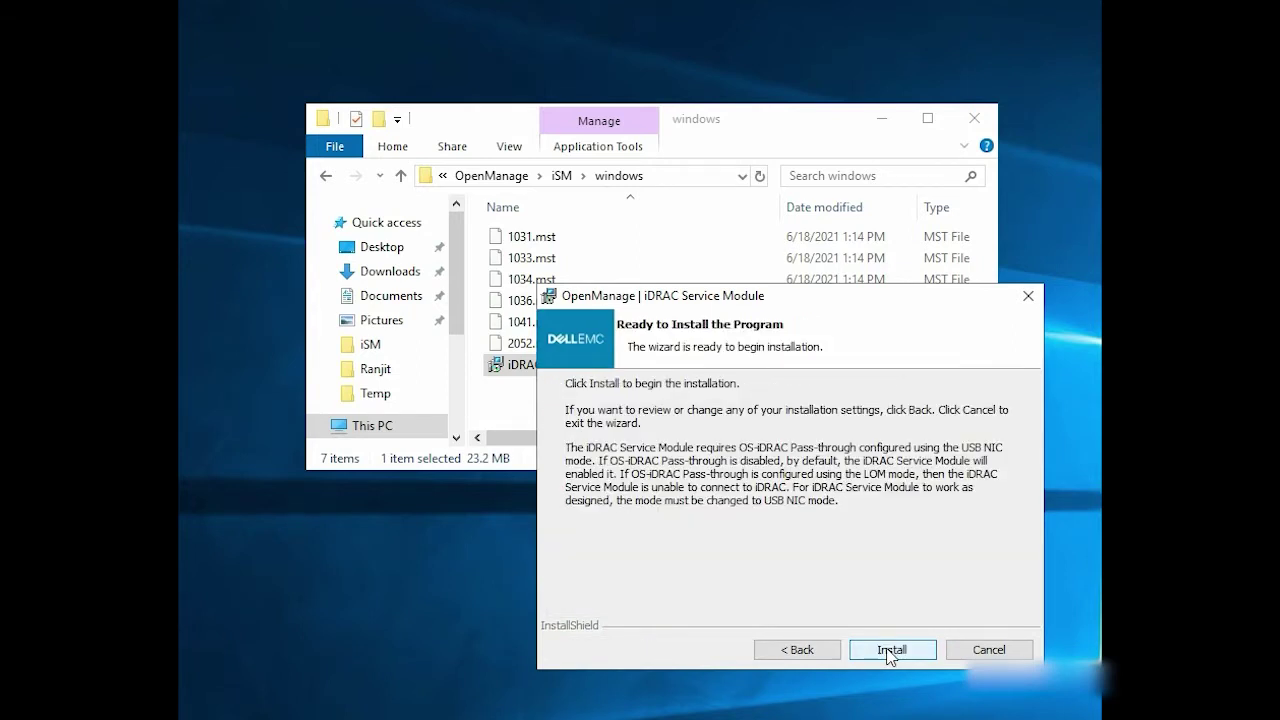
pyautogui.click(889, 651)
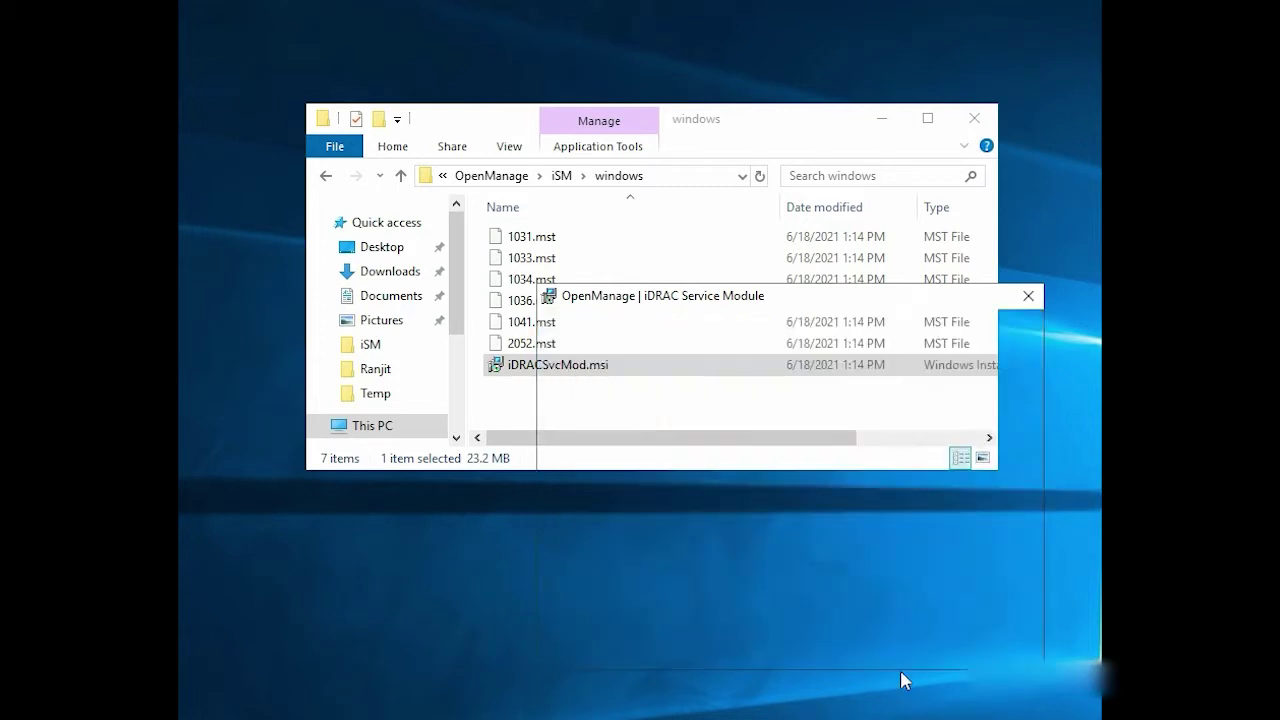
pyautogui.click(893, 652)
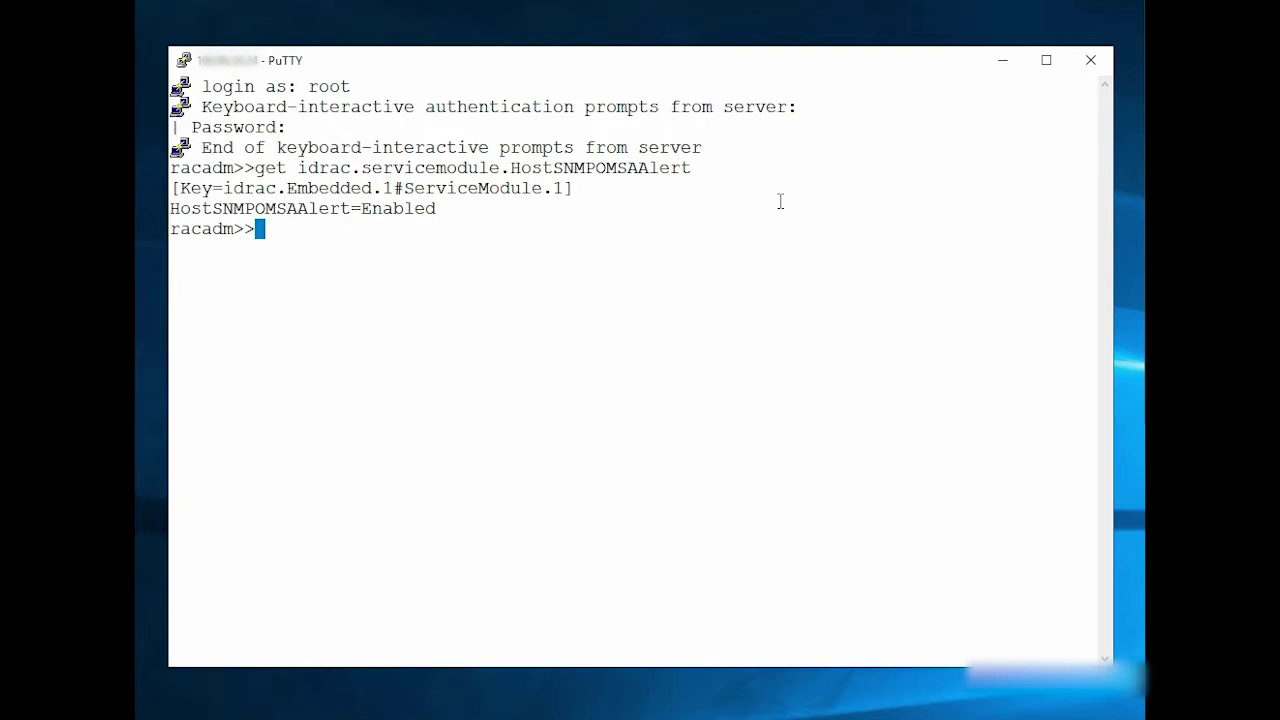
# Run 'set idrac.servicemodule.HostSNMPOMSAAlert disabled' at the racadm prompt.
pyautogui.write('set idrac')
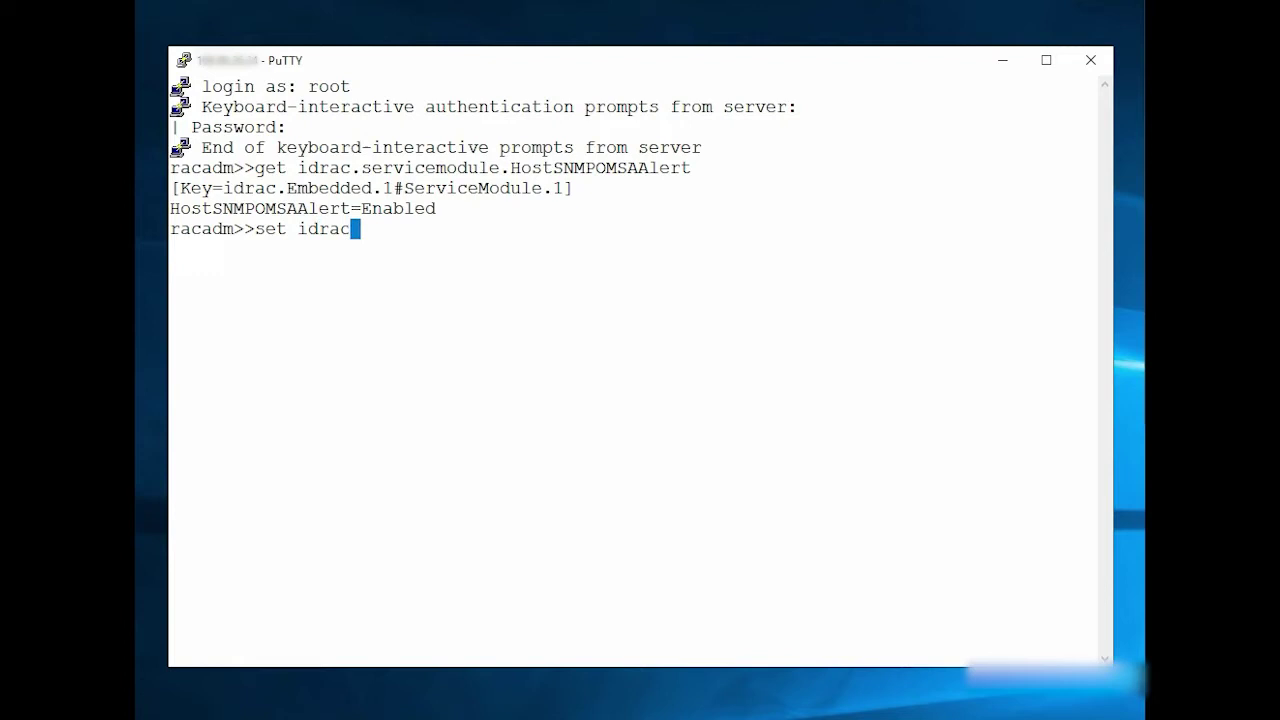
pyautogui.write('.servicemodule')
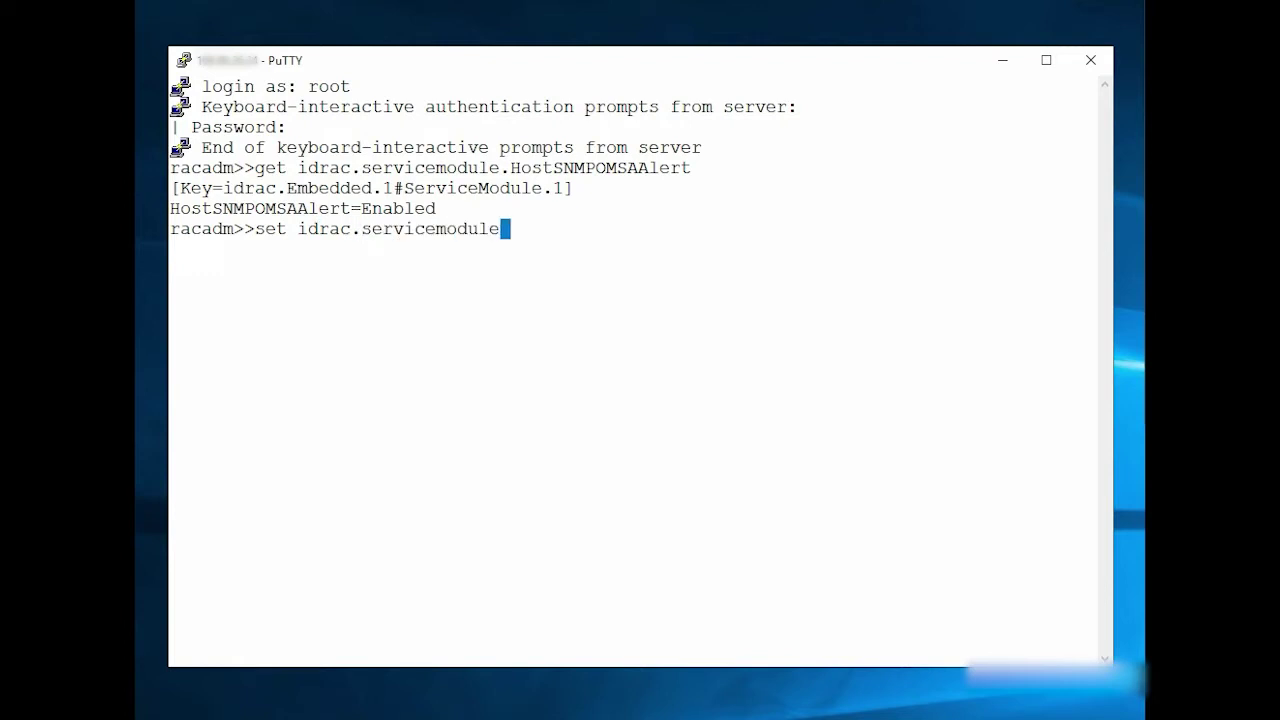
pyautogui.write('.HostS')
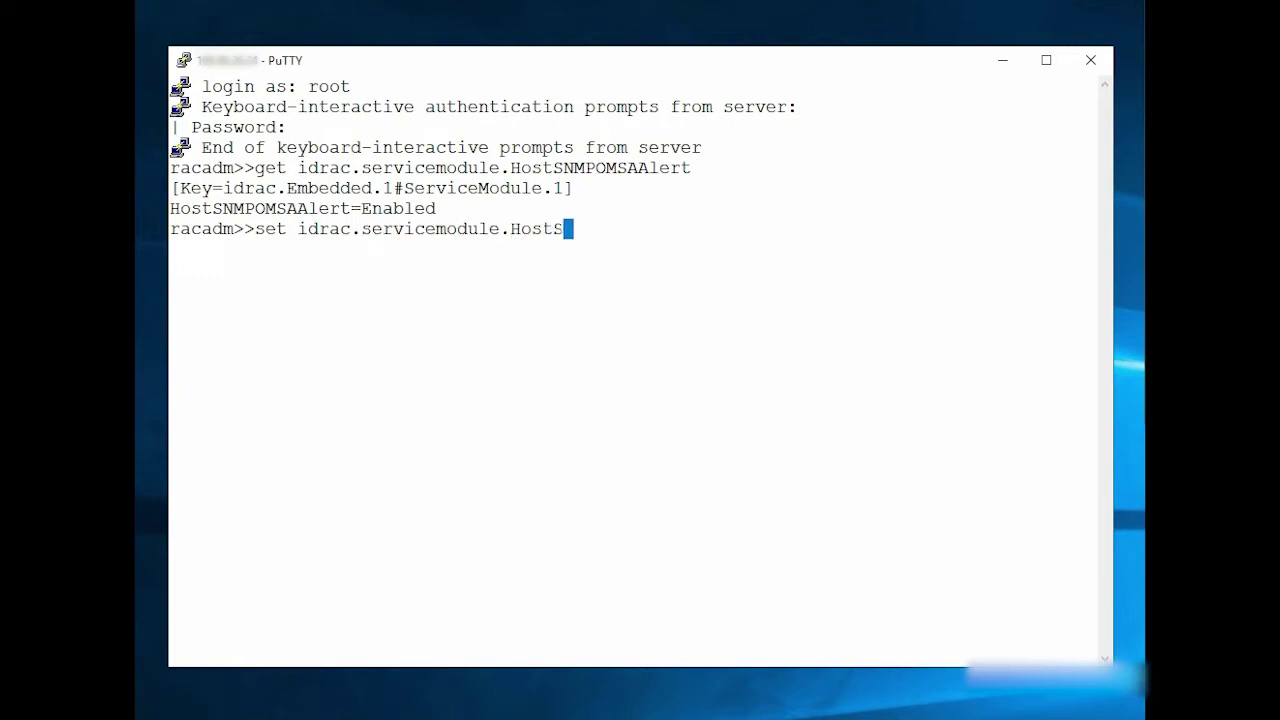
pyautogui.write('NMPOMSAAlert')
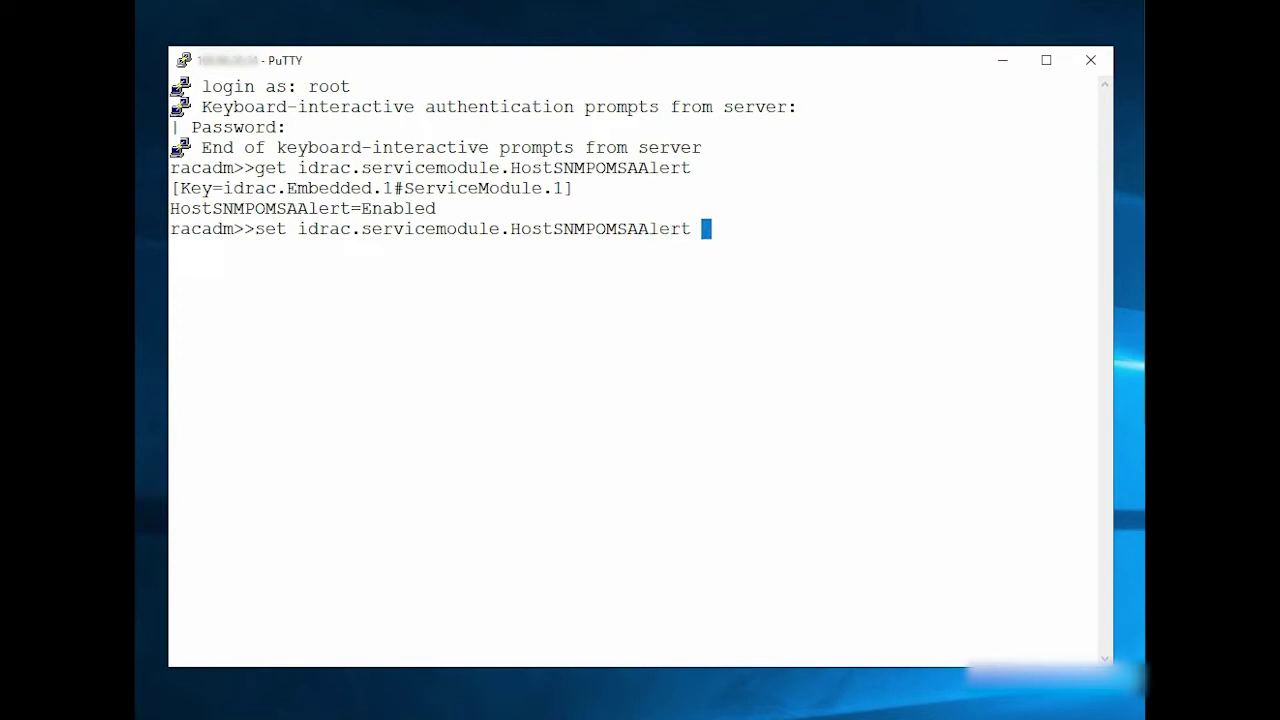
pyautogui.write(' disabled')
pyautogui.press('Return')
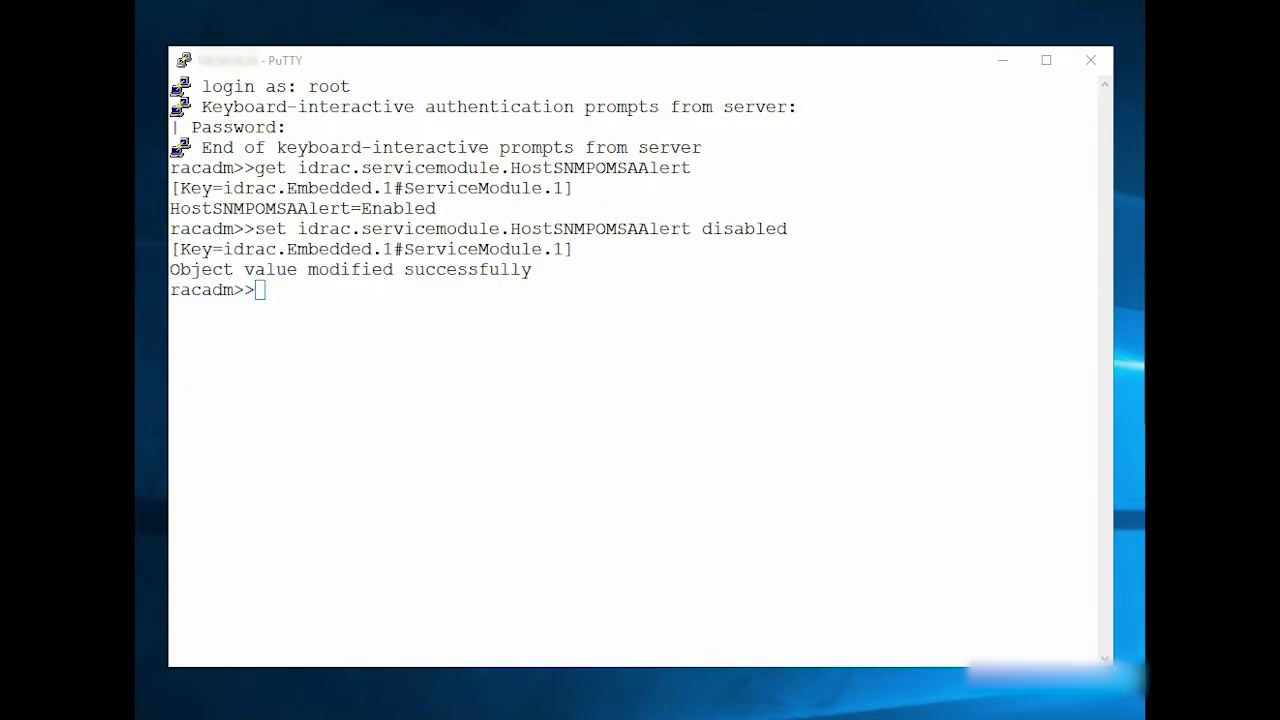
pyautogui.click(801, 338)
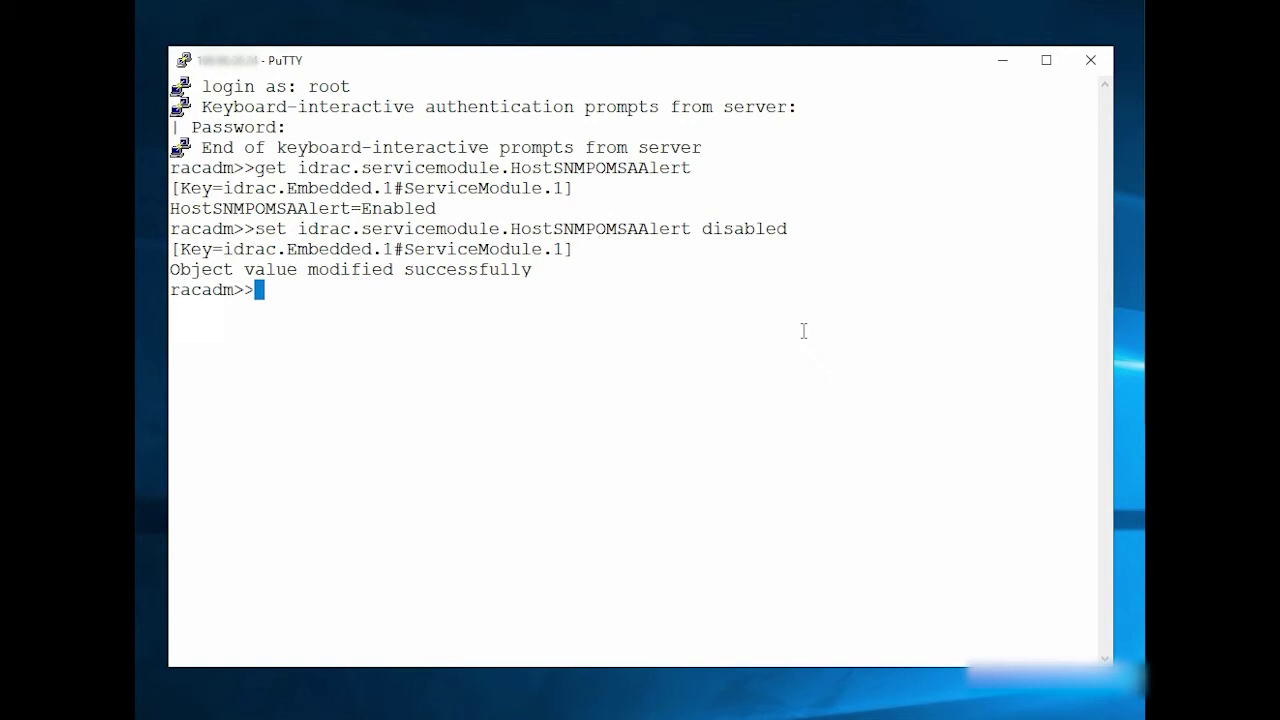
# Query 'get idrac.servicemodule.HostSNMPOMSAAlert' and highlight the Disabled result.
pyautogui.write('get idrac')
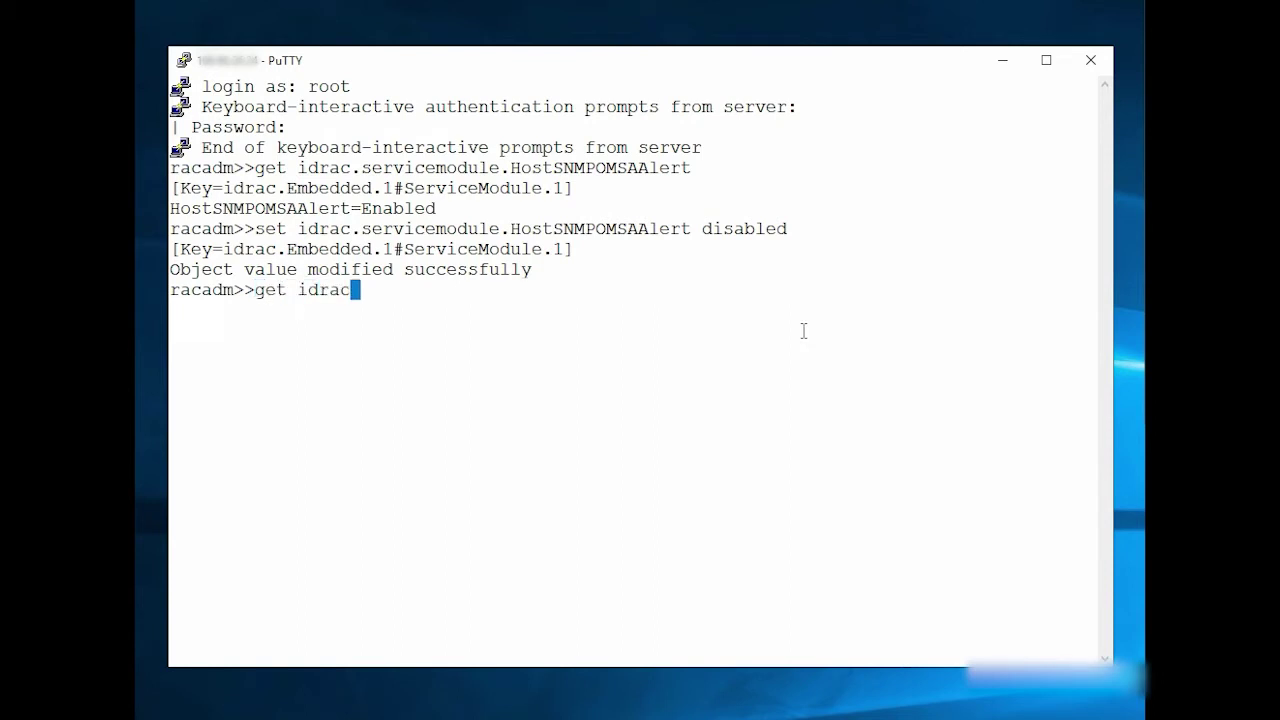
pyautogui.write('.servicemodule.')
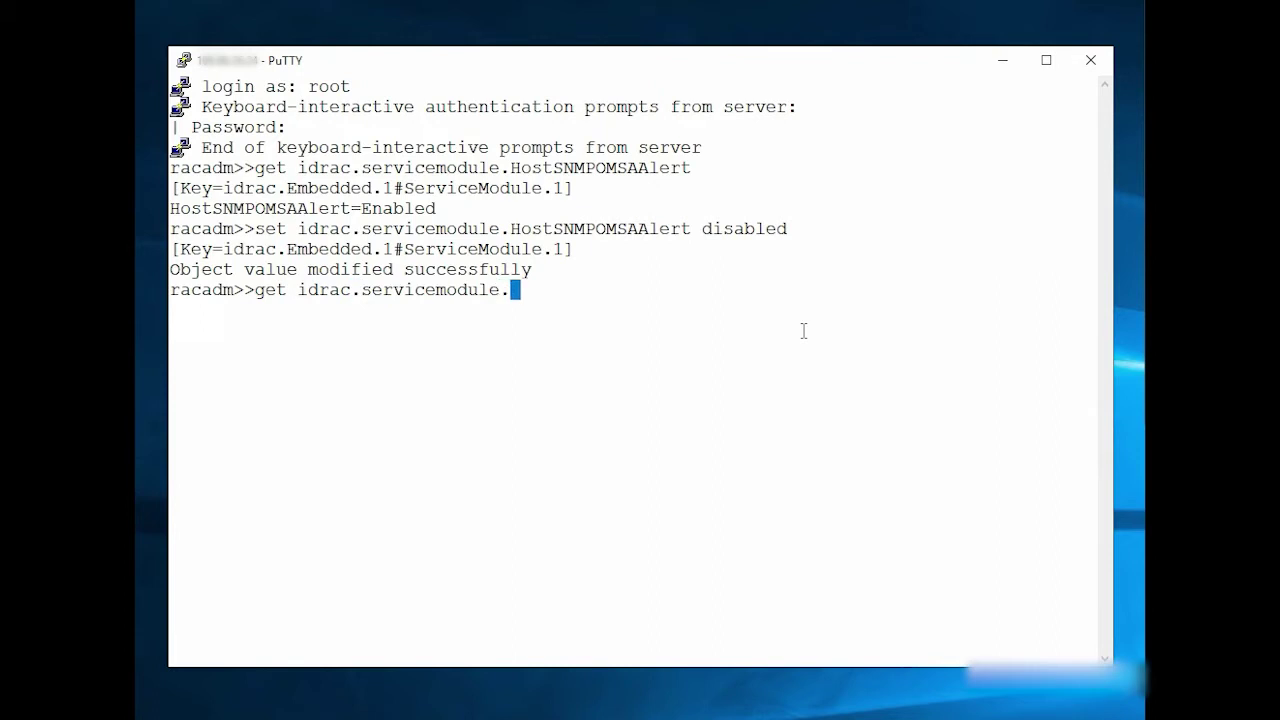
pyautogui.write('HostSNMPOMSAAlert')
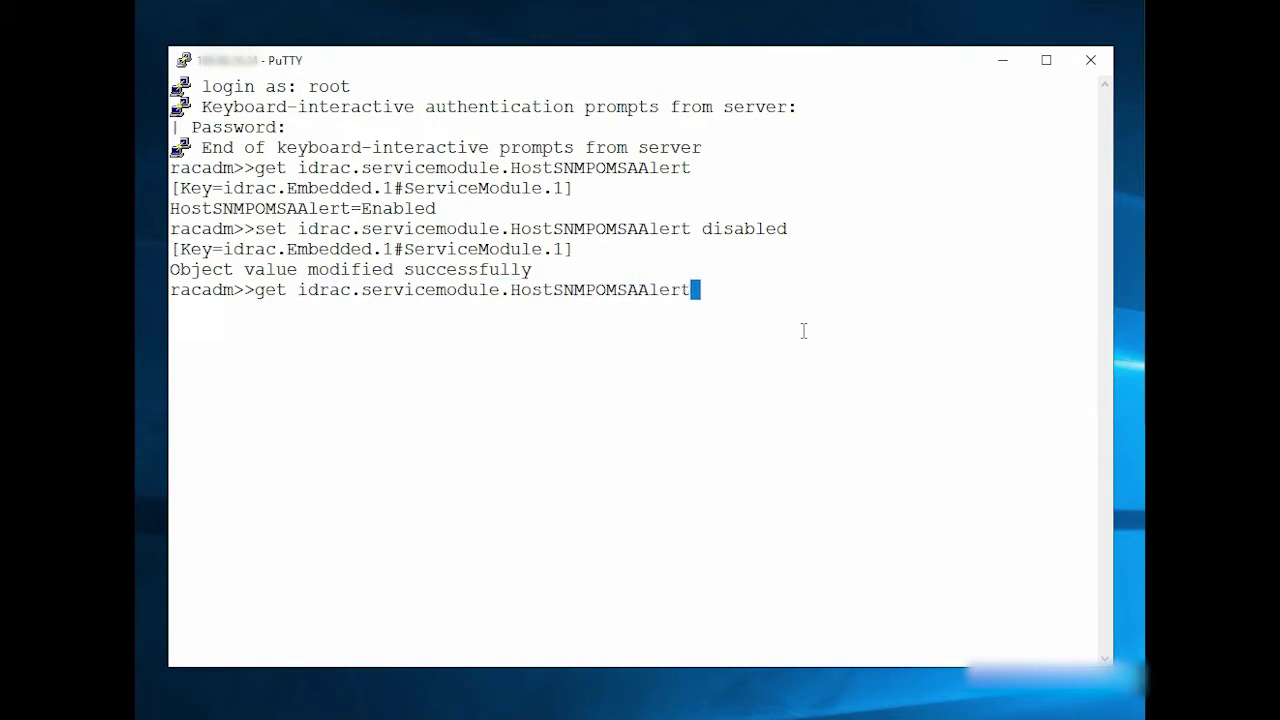
pyautogui.press('Return')
pyautogui.moveTo(173, 330); pyautogui.dragTo(443, 330)
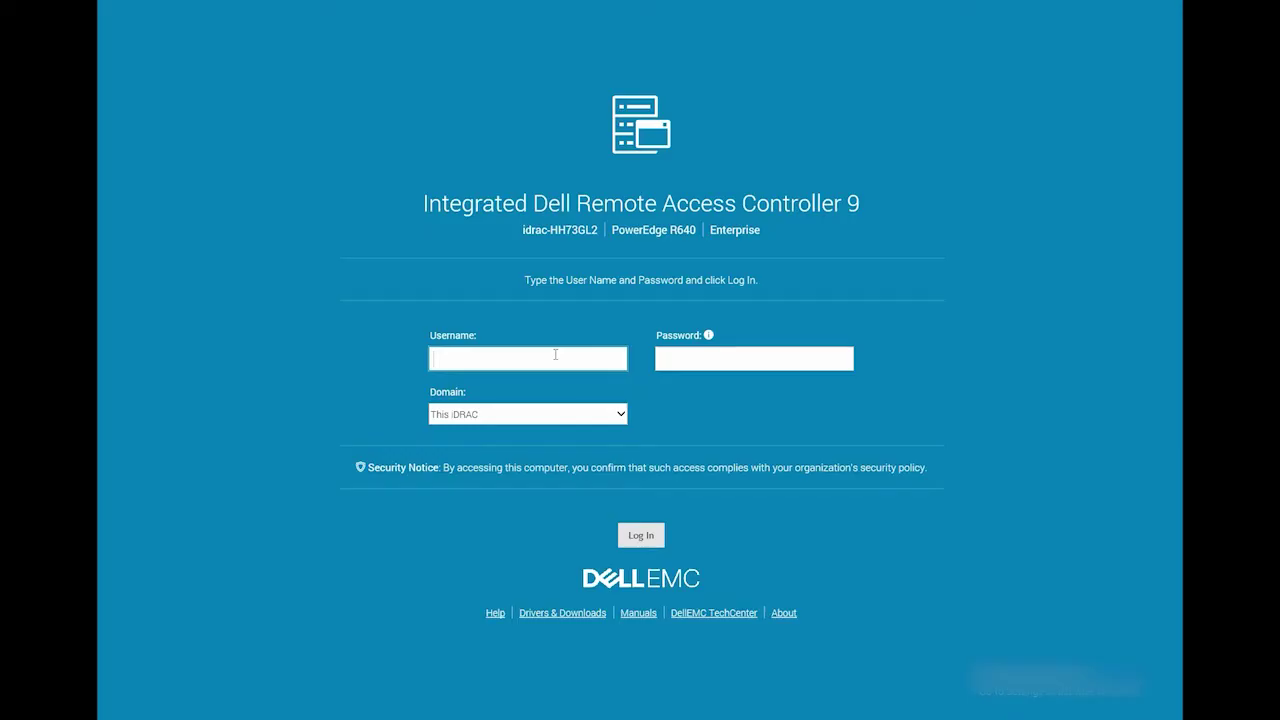
# Log in to the iDRAC9 web interface with the administrator username and password.
pyautogui.write('root')
pyautogui.press('Tab')
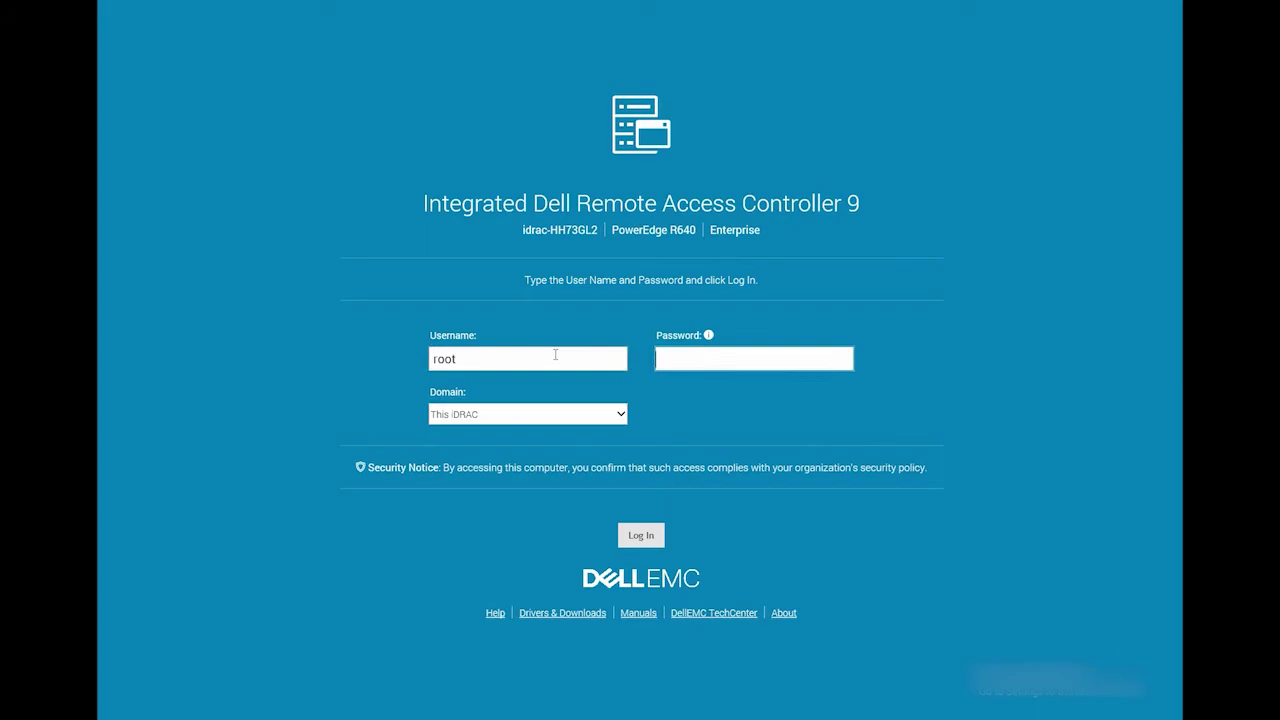
pyautogui.write('calvi')
pyautogui.press('Return')
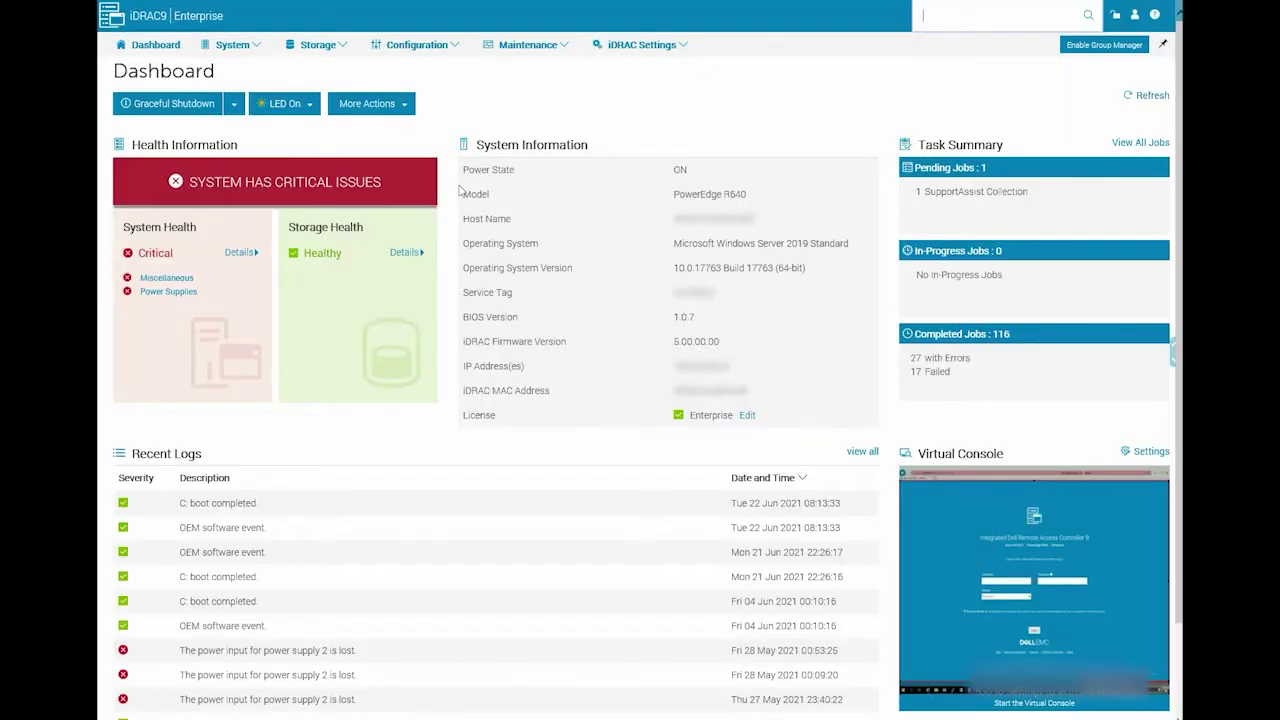
# Send test event TMP1003 from System Settings > Alert Configuration and acknowledge the success message.
pyautogui.click(455, 48)
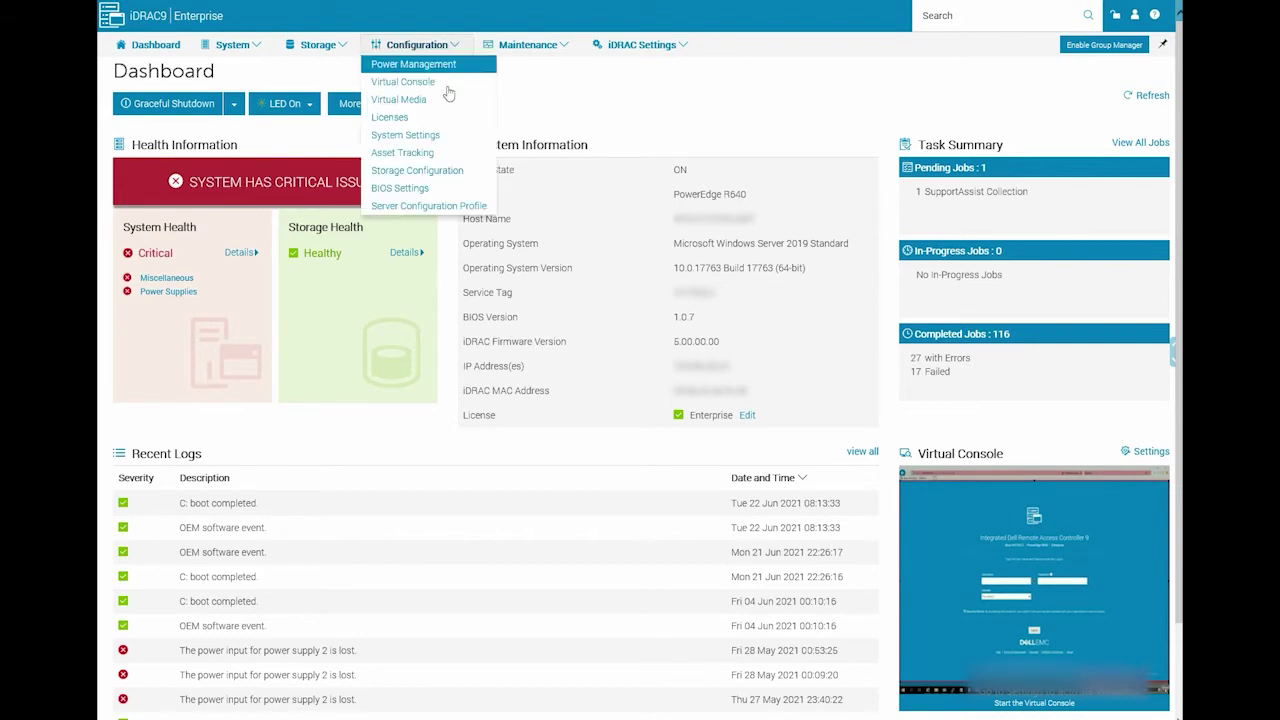
pyautogui.click(433, 135)
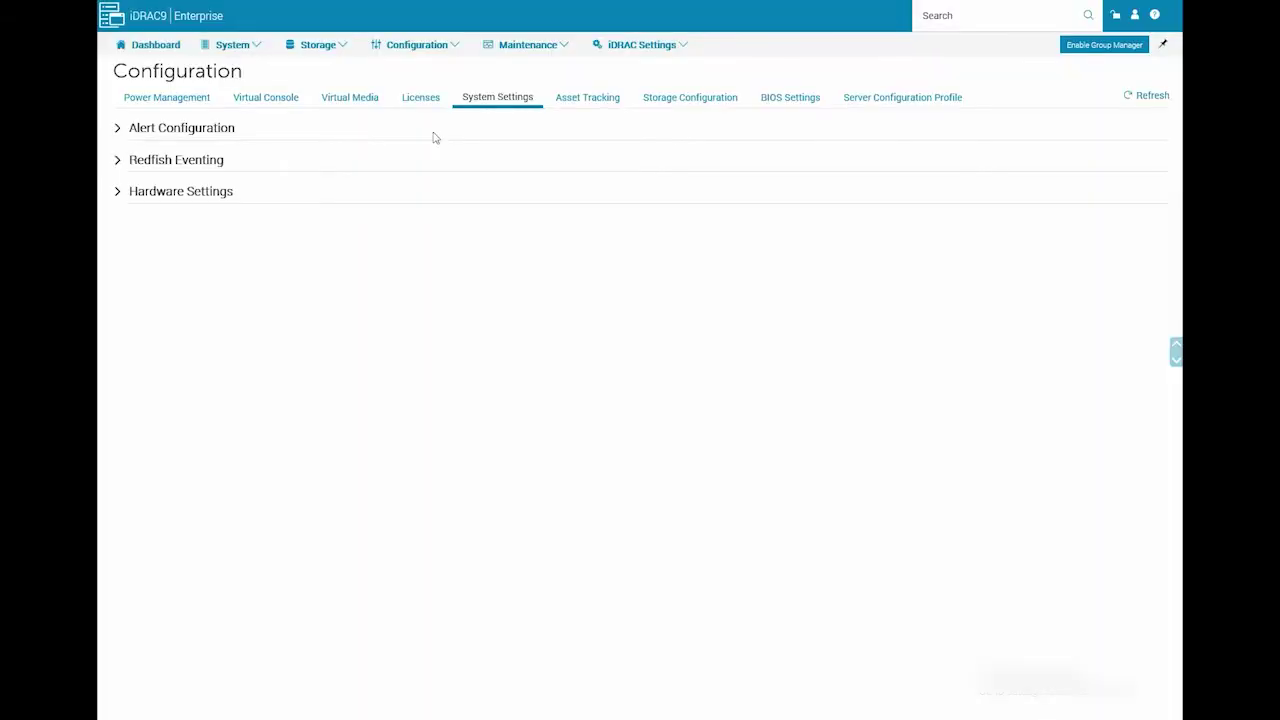
pyautogui.click(118, 131)
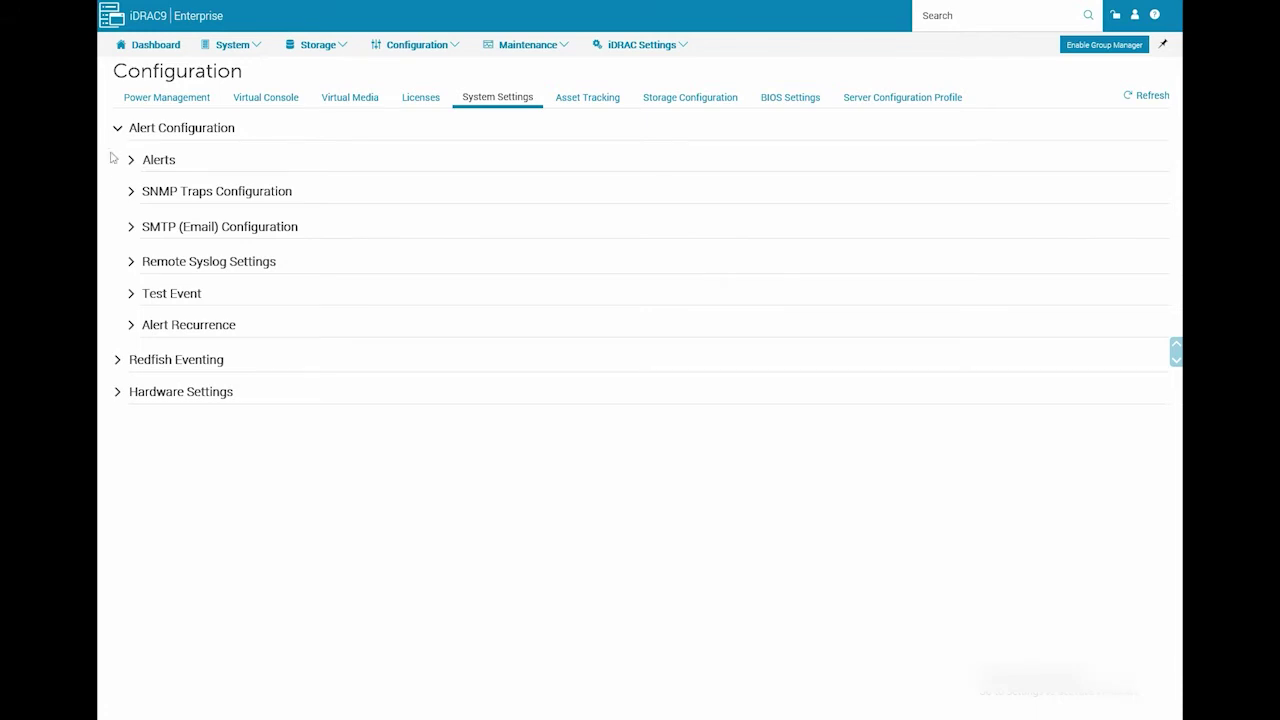
pyautogui.click(130, 295)
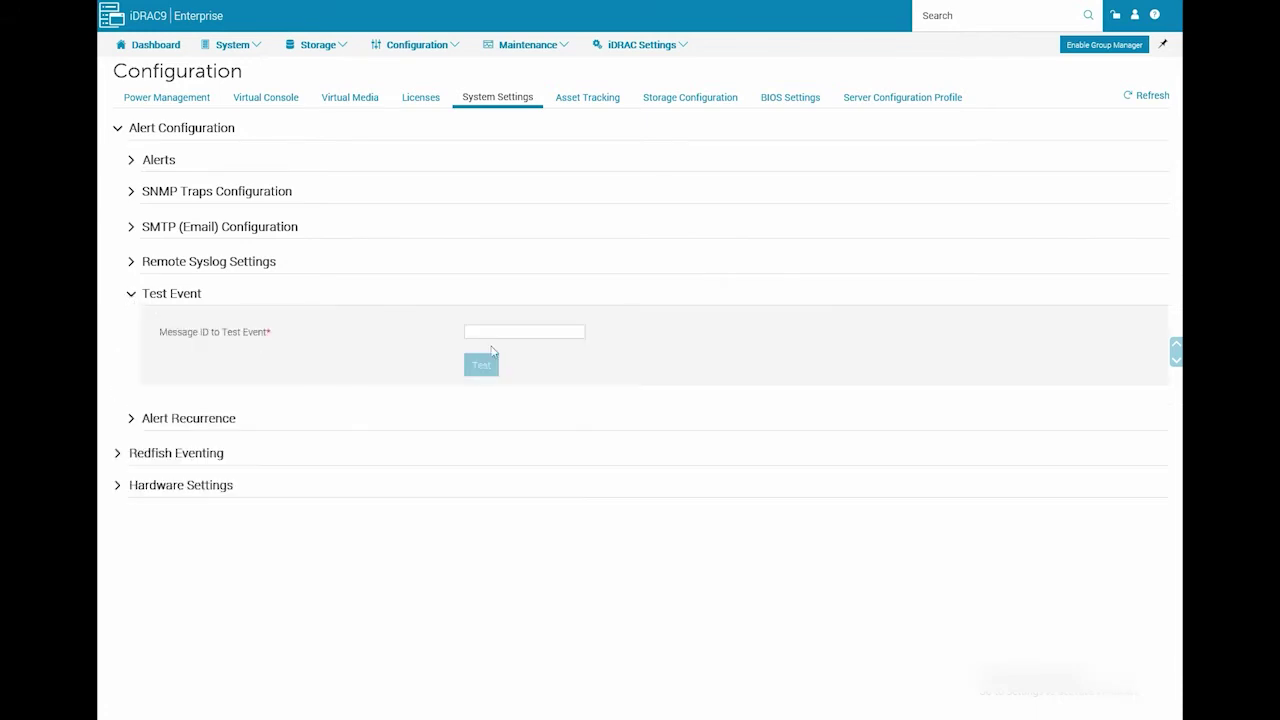
pyautogui.click(509, 329)
pyautogui.write('TMP1003')
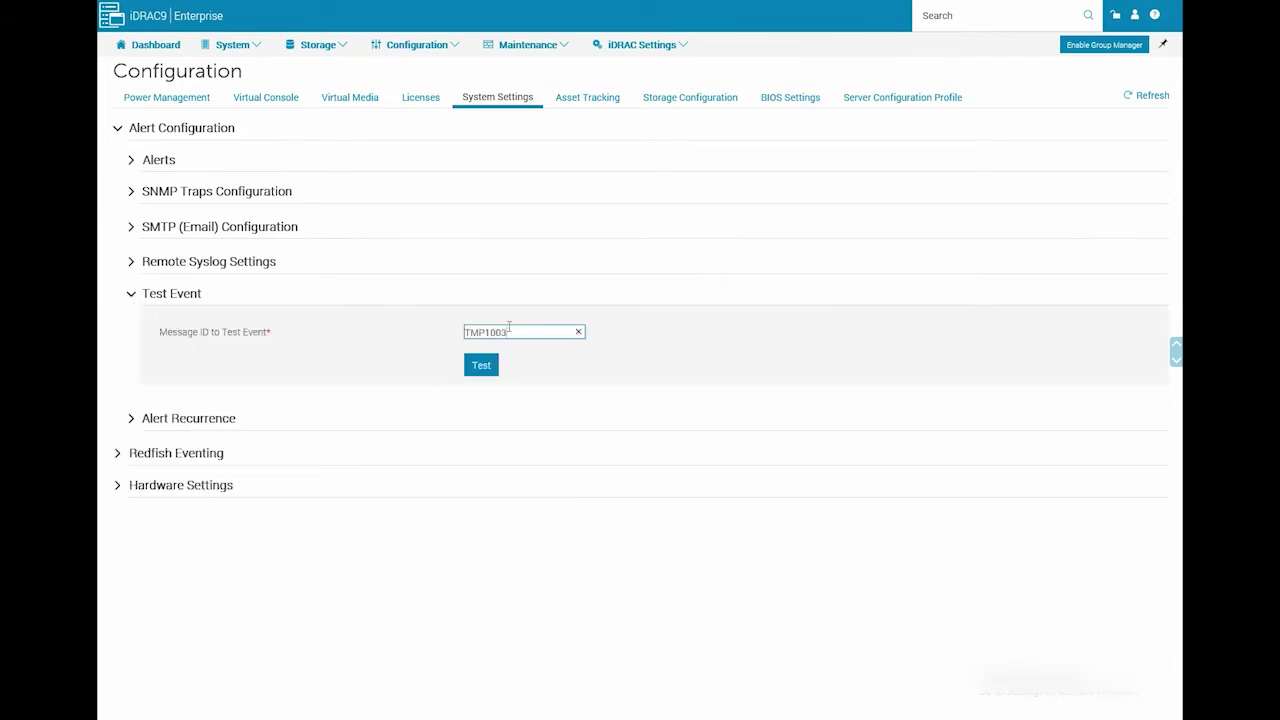
pyautogui.click(481, 368)
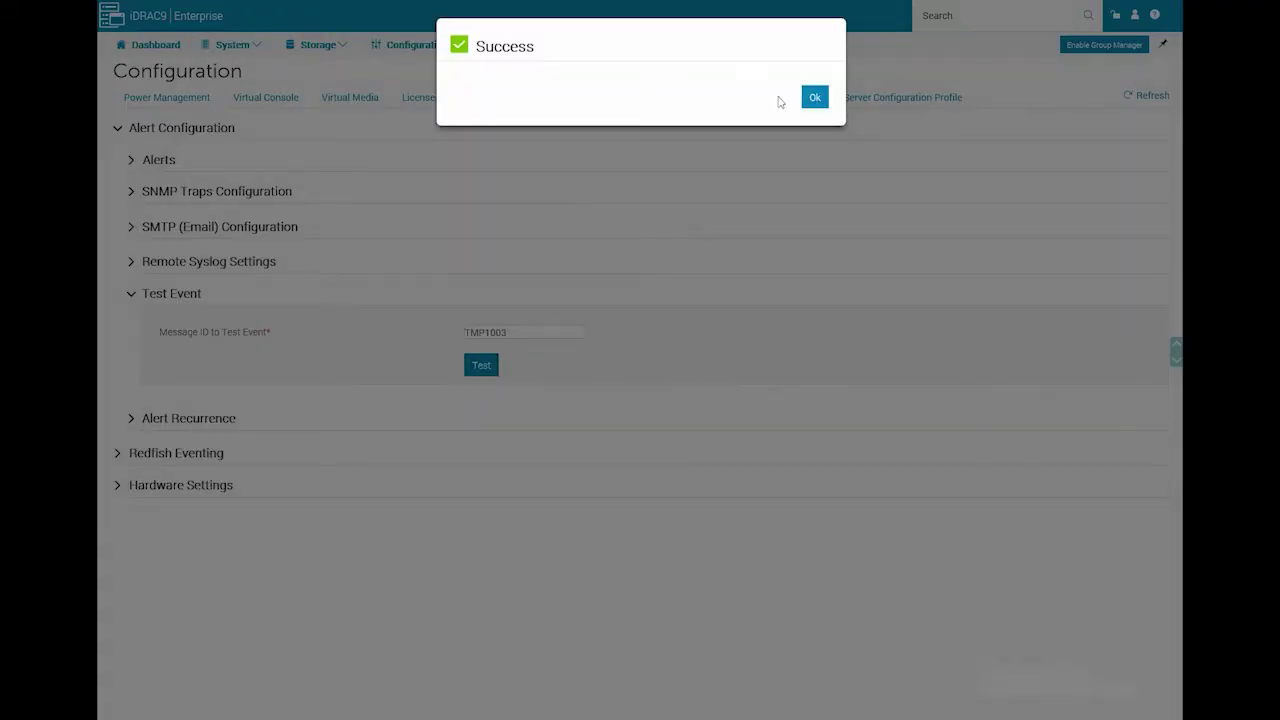
pyautogui.click(812, 100)
# Close the test-event success message to reveal the received trap in Traps_1.
pyautogui.click(812, 99)
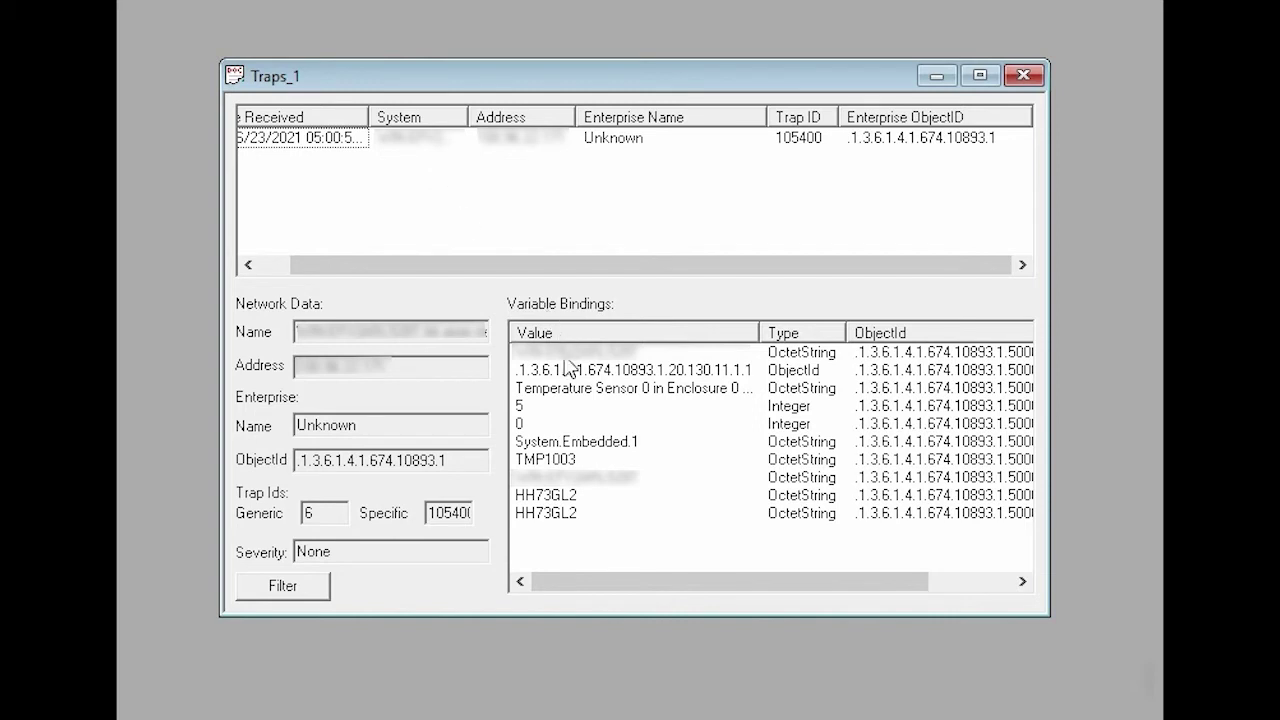
# Inspect the TMP1003 trap entry, then run ./setup.sh in PuTTY.
pyautogui.click(541, 458)
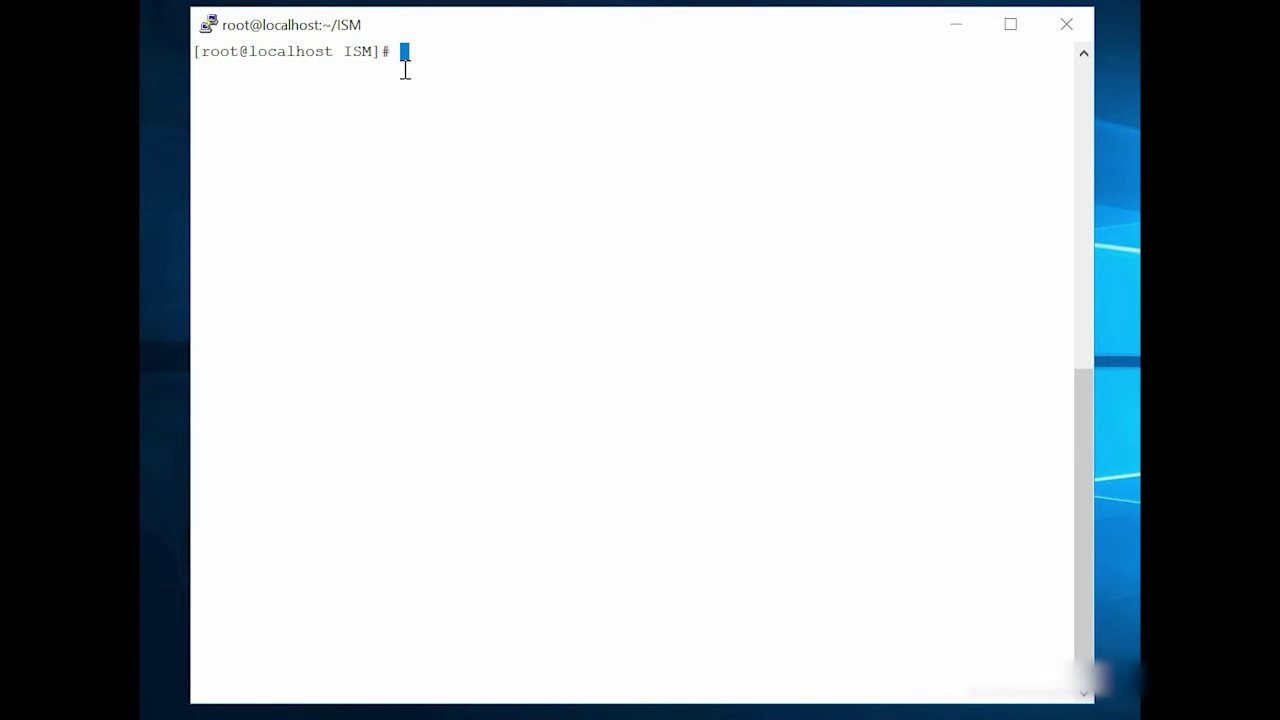
pyautogui.write('./s')
pyautogui.press('Tab')
pyautogui.press('Return')
# Page through the Linux installer's licence terms and accept them with y.
pyautogui.press('space')
pyautogui.press('space')
pyautogui.press('space')
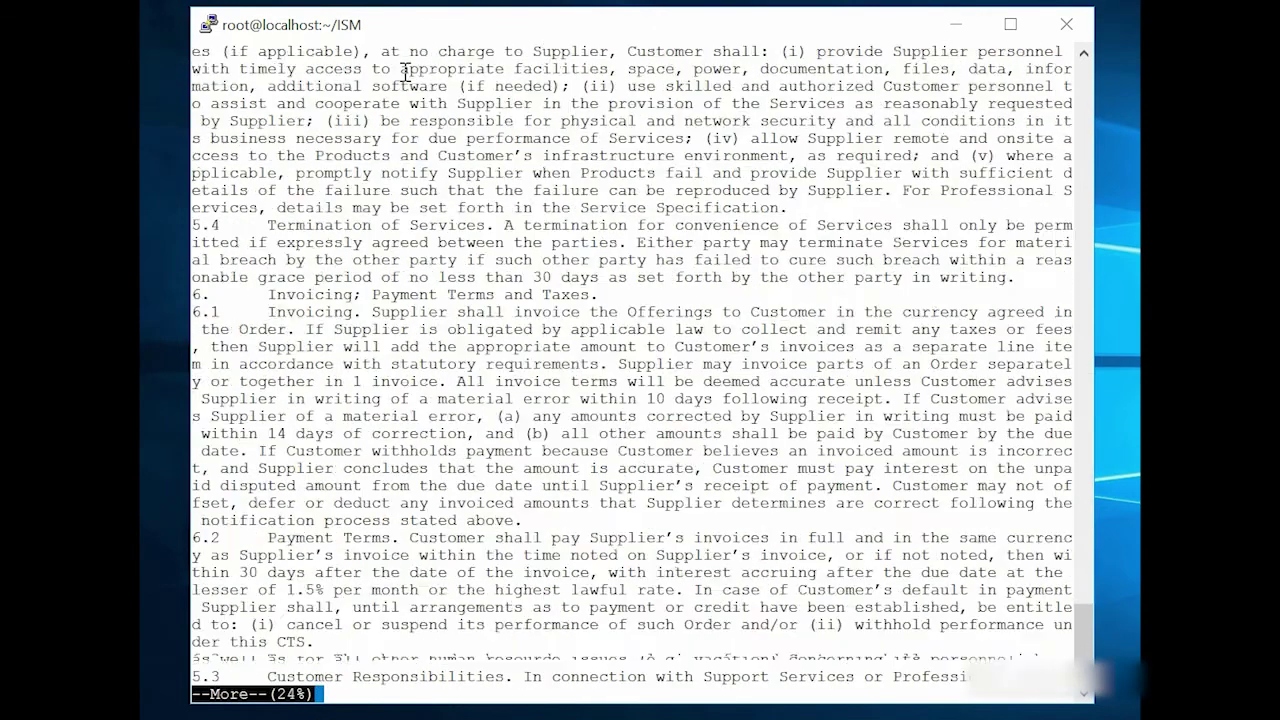
pyautogui.press('space')
pyautogui.press('space')
pyautogui.press('space')
pyautogui.press('space')
pyautogui.press('space')
pyautogui.press('space')
pyautogui.press('space')
pyautogui.press('space')
pyautogui.press('space')
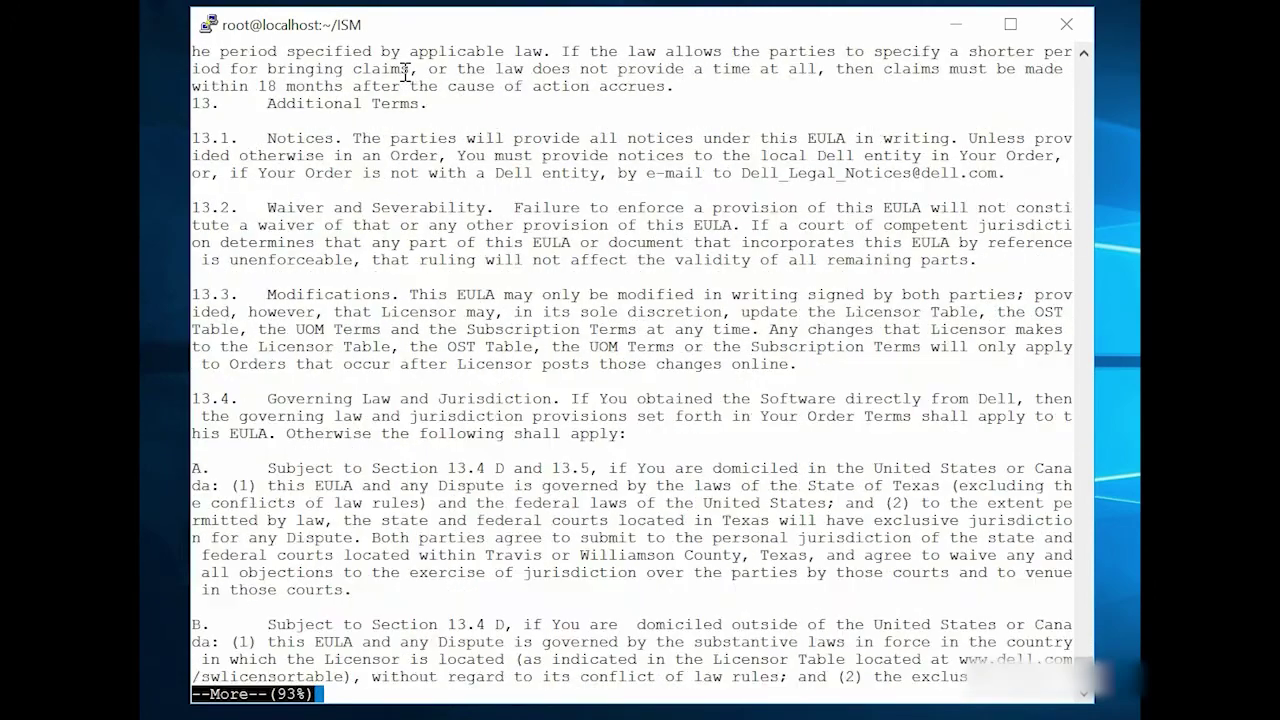
pyautogui.press('space')
pyautogui.write('y')
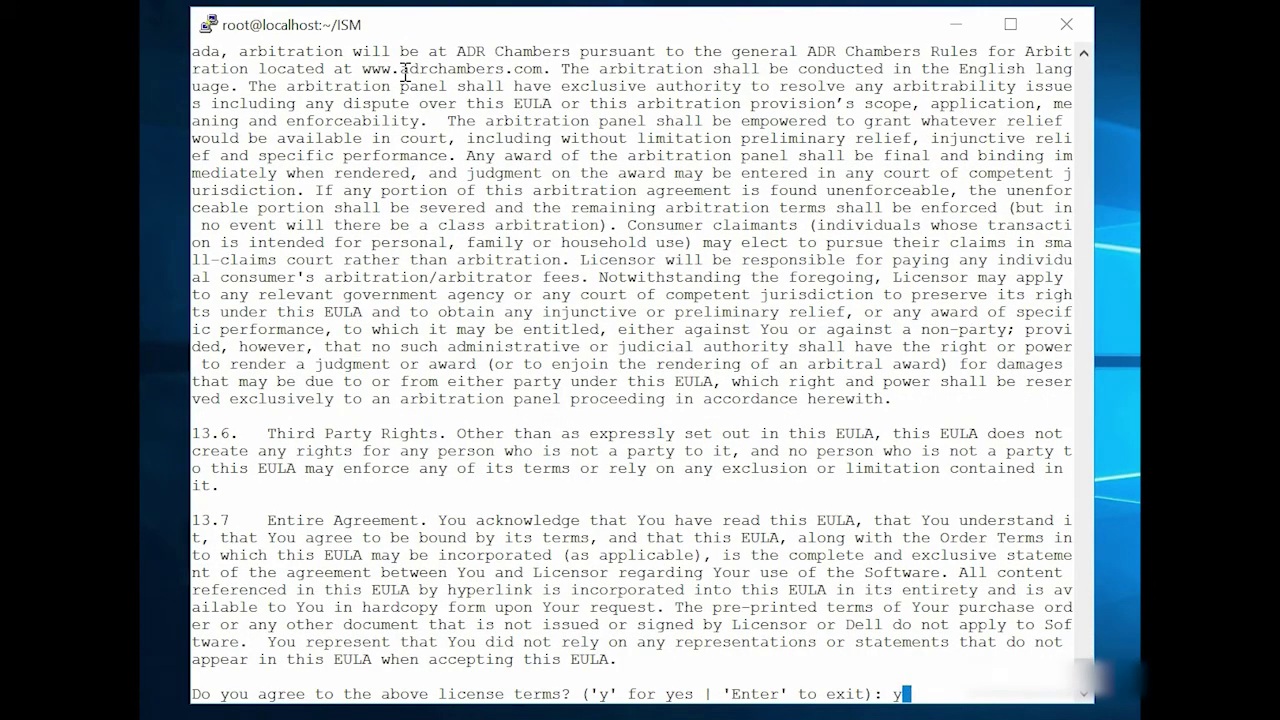
pyautogui.press('Return')
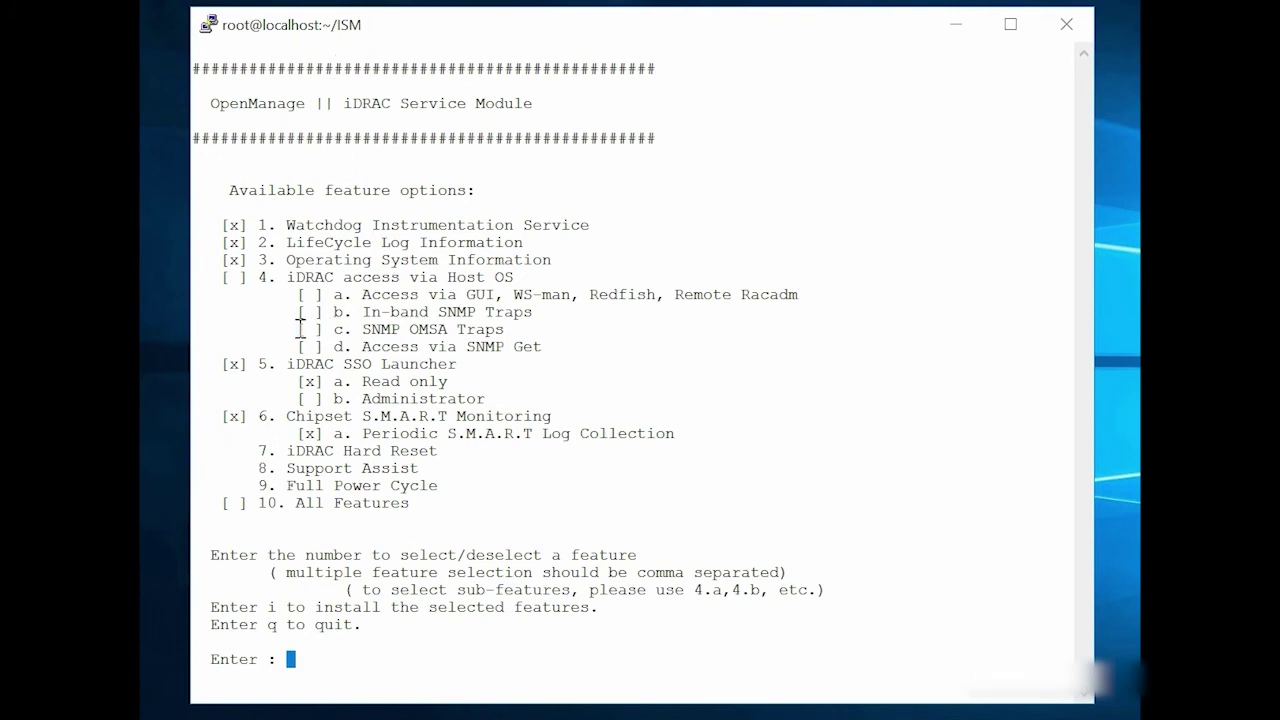
# Check SNMP OMSA Traps (option 4) by entering 4.c, then enter i to install.
pyautogui.moveTo(298, 329); pyautogui.dragTo(505, 329)
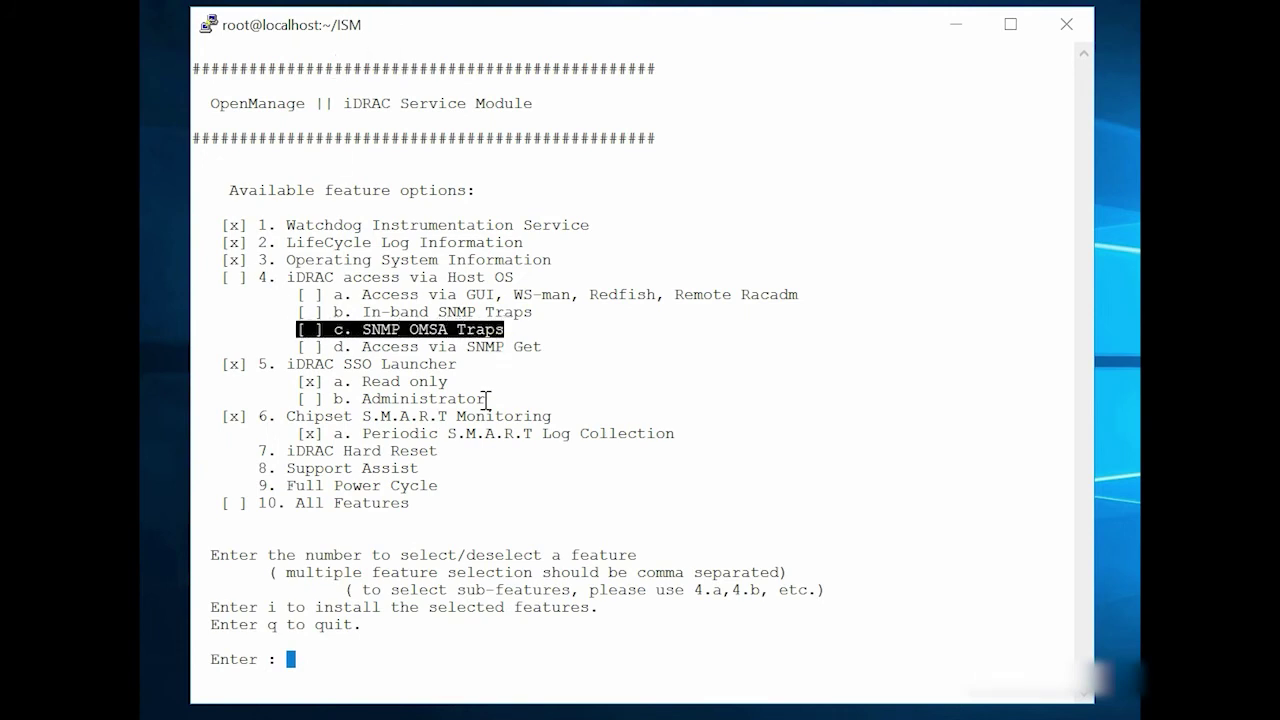
pyautogui.write('4.c')
pyautogui.moveTo(280, 662); pyautogui.dragTo(310, 665)
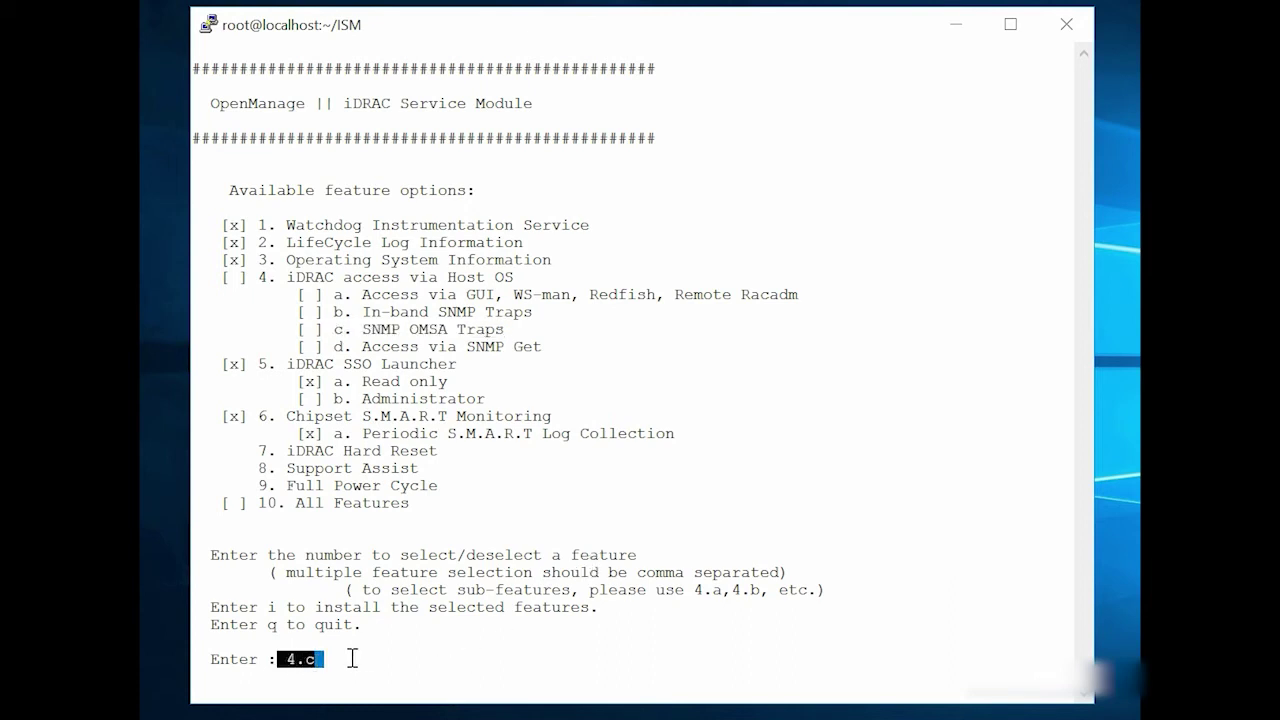
pyautogui.press('Return')
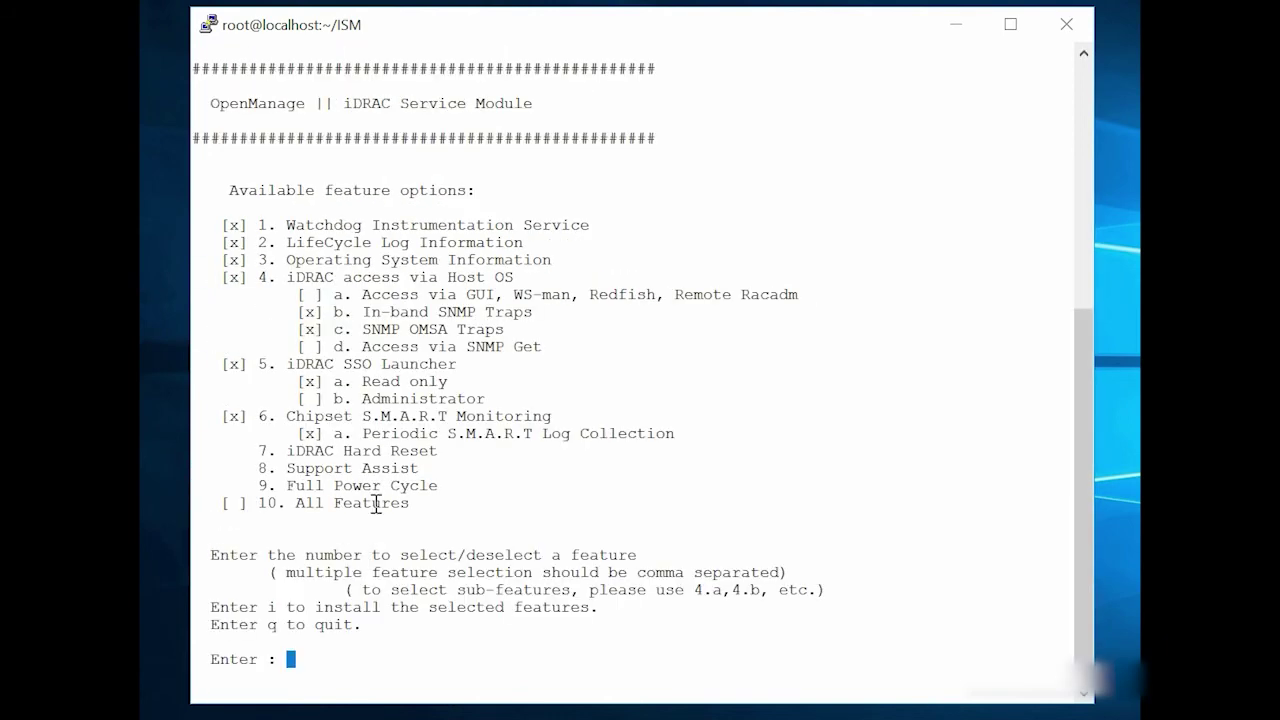
pyautogui.moveTo(298, 330); pyautogui.dragTo(504, 332)
pyautogui.write('i')
pyautogui.click(396, 660)
# Install the selected features and answer y to start the iDRAC Service Module services.
pyautogui.press('Return')
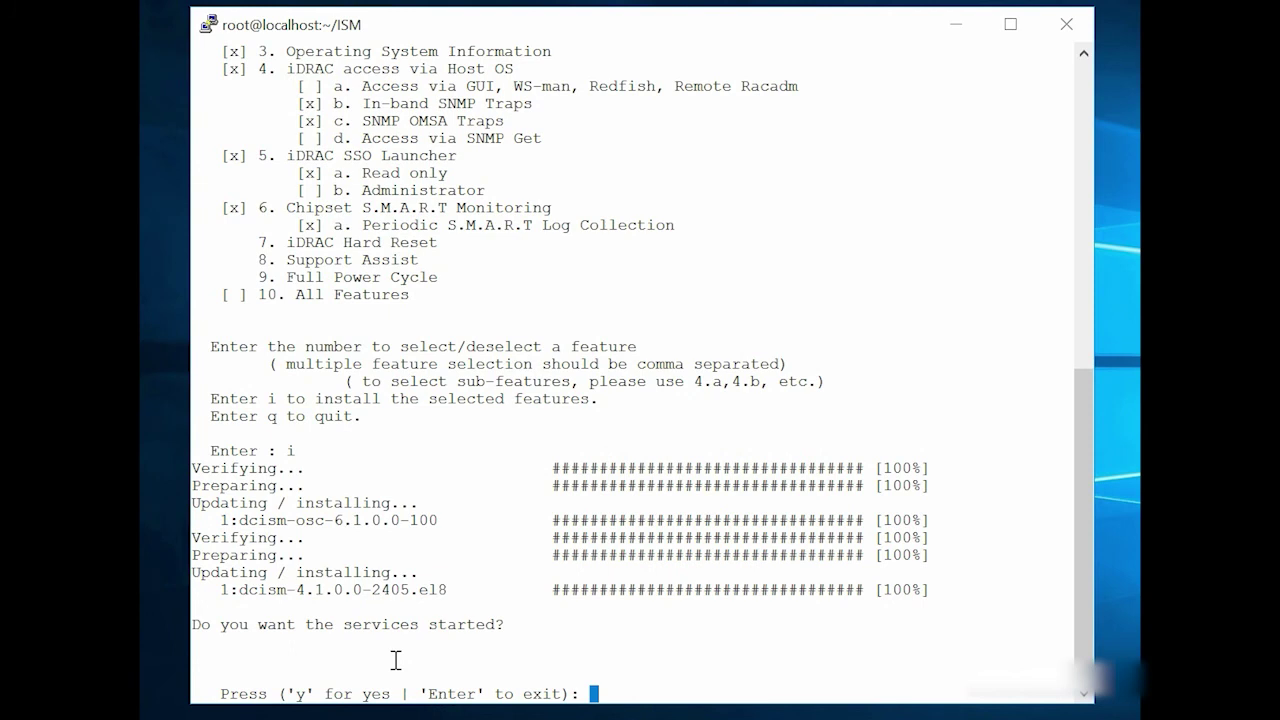
pyautogui.write('y')
pyautogui.press('Return')
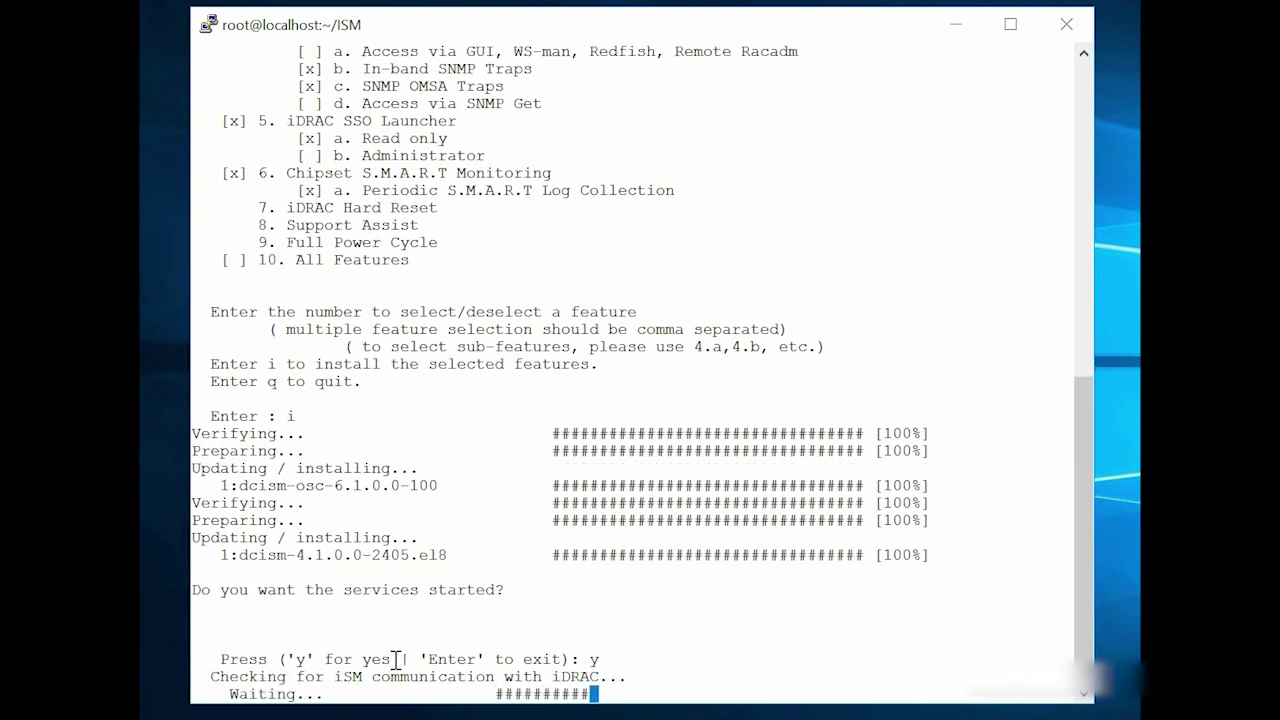